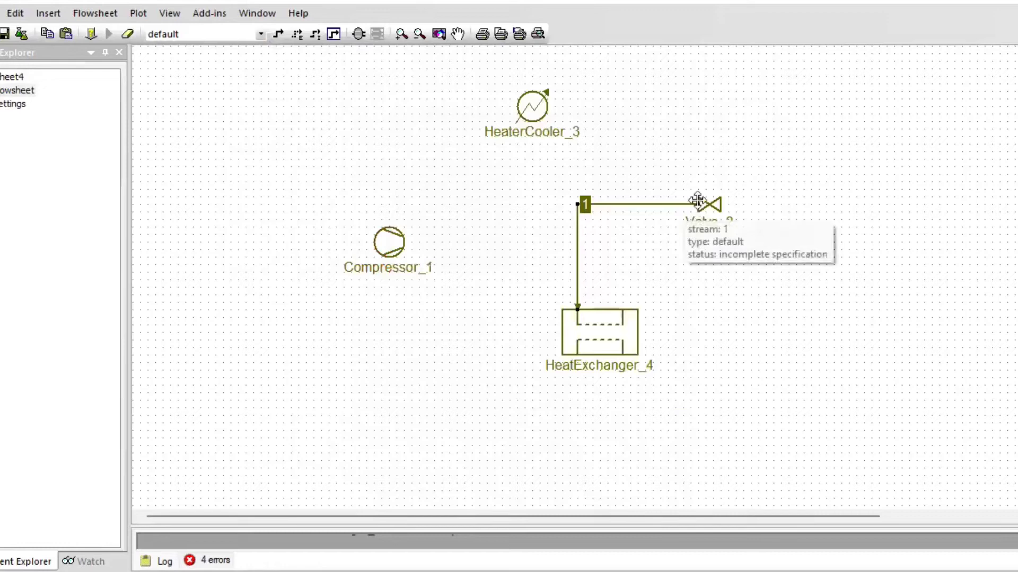
Reconnect stream 1 to leave Valve_2's outlet and draw stream 2 from HeatExchanger_4 to Compressor_1.
{"action": "left_click_drag", "start_coordinate": [697, 203], "coordinate": [729, 204]}
{"action": "left_click", "coordinate": [274, 37]}
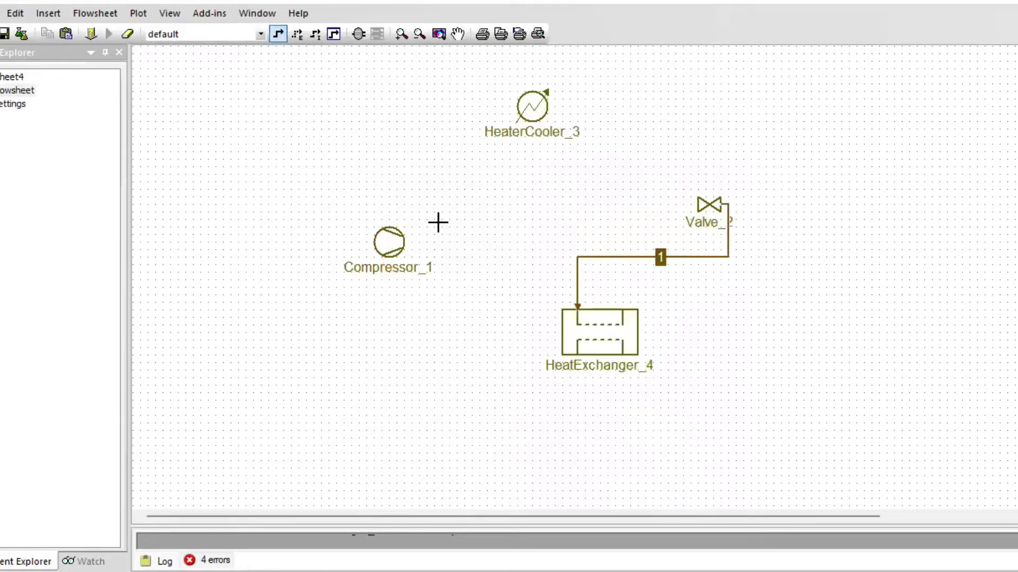
{"action": "left_click", "coordinate": [577, 354]}
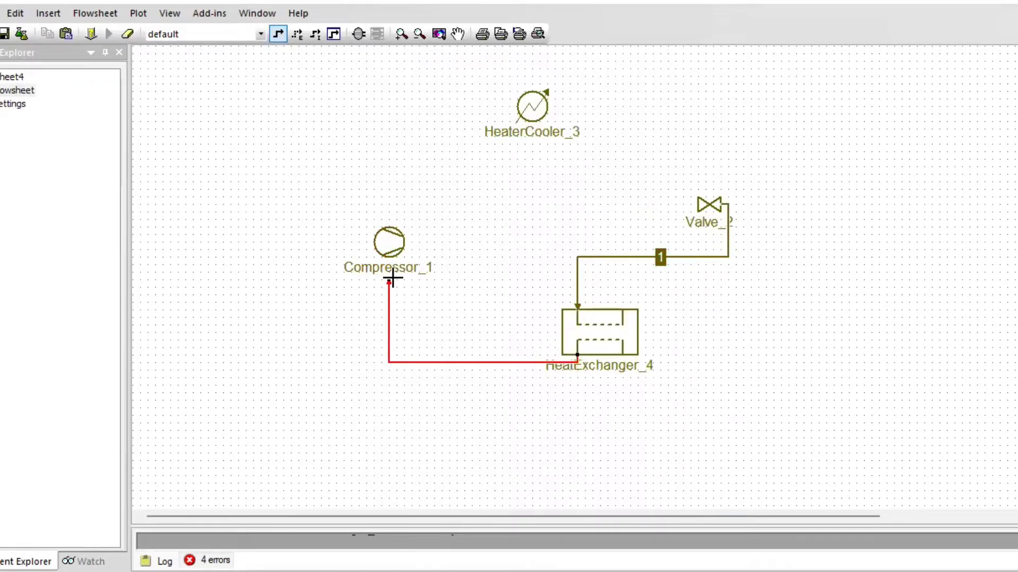
{"action": "left_click", "coordinate": [389, 259]}
{"action": "left_click", "coordinate": [278, 34]}
Draw stream 3 from Compressor_1 to HeaterCooler_3 and stream 4 from HeaterCooler_3 to Valve_2.
{"action": "left_click", "coordinate": [388, 227]}
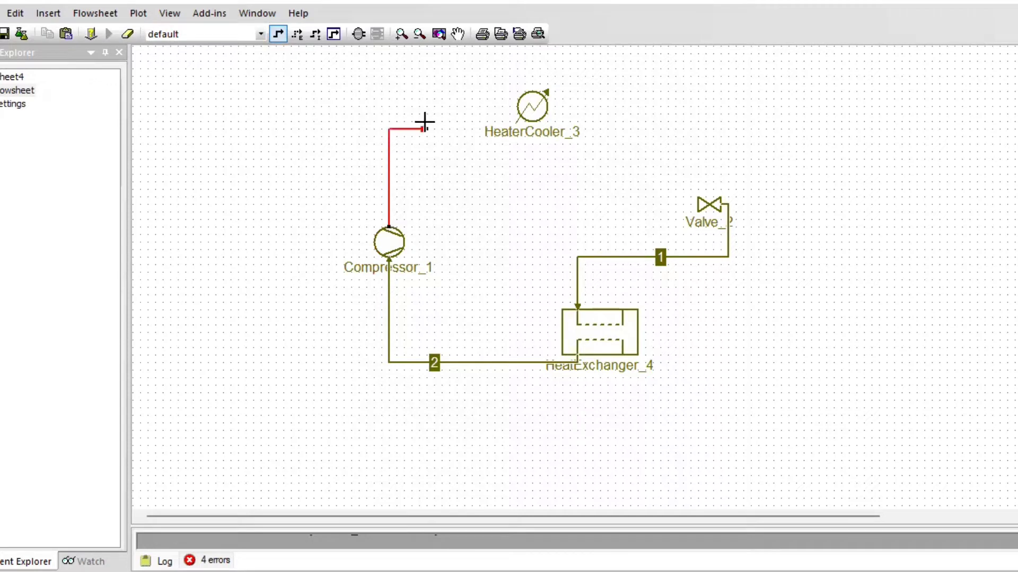
{"action": "left_click", "coordinate": [522, 105]}
{"action": "left_click", "coordinate": [278, 33]}
{"action": "left_click", "coordinate": [541, 106]}
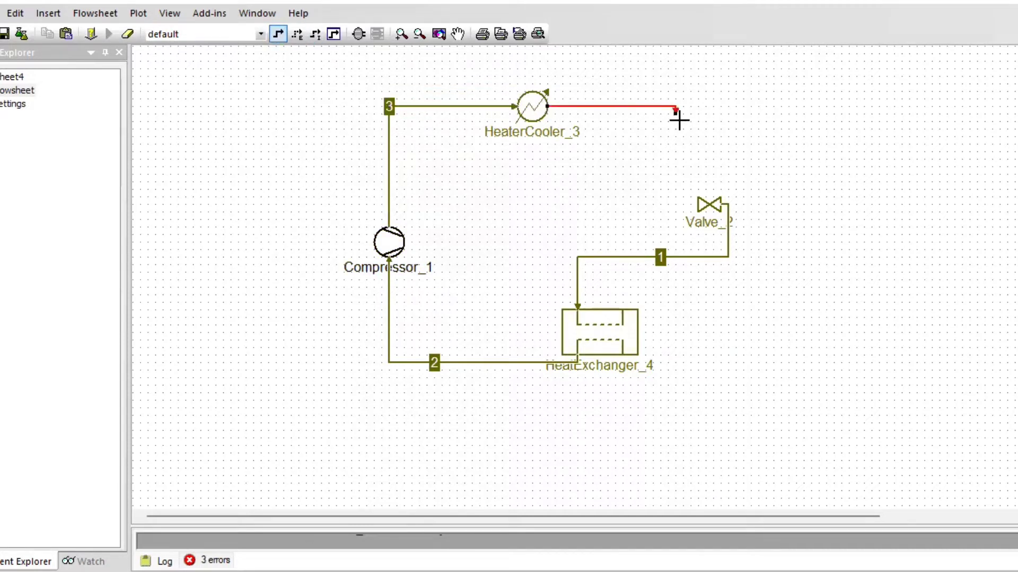
{"action": "left_click", "coordinate": [693, 205]}
{"action": "left_click", "coordinate": [278, 34]}
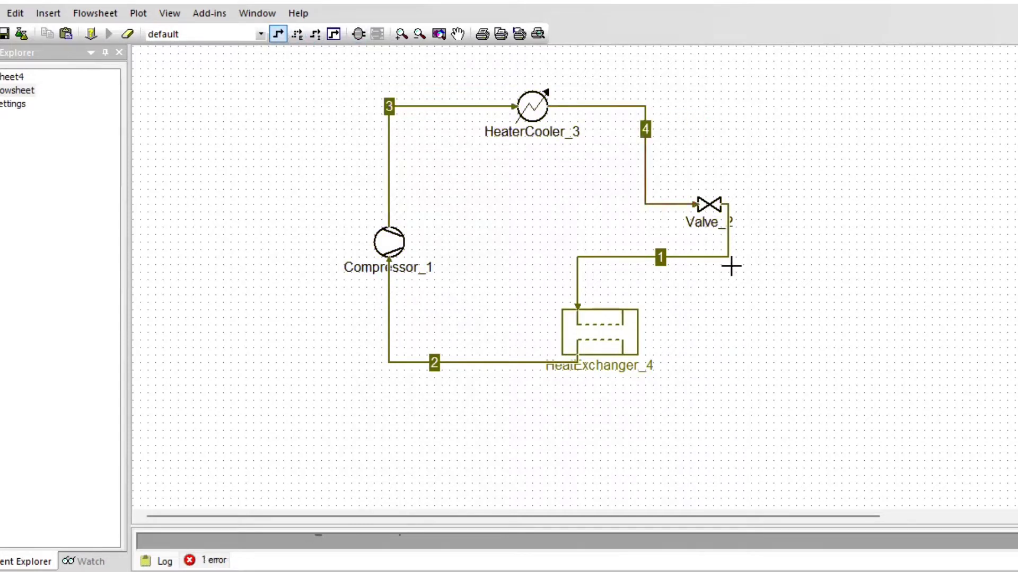
{"action": "left_click", "coordinate": [772, 285]}
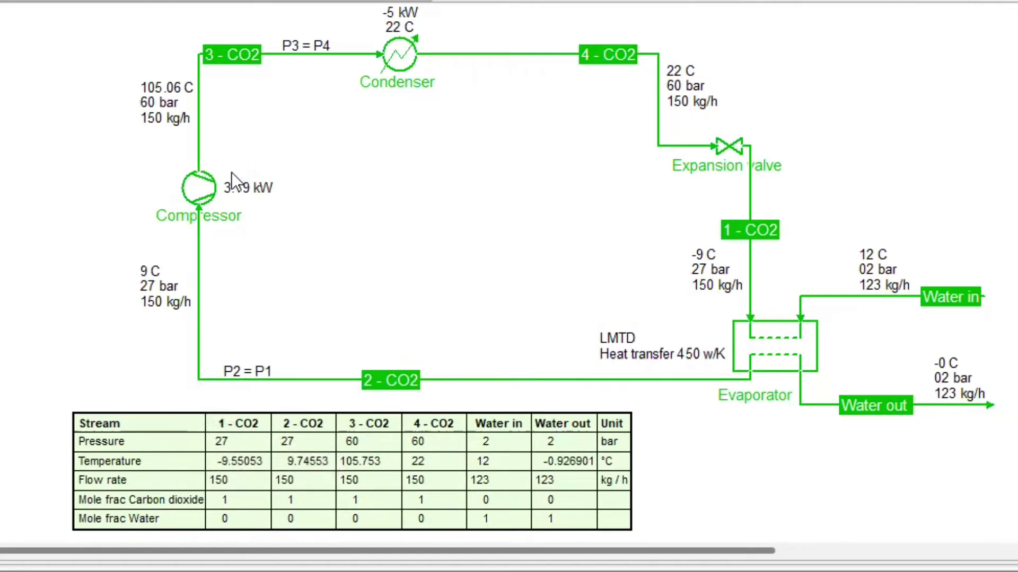
Review the finished CO2 cycle flowsheet, then start a new empty flowsheet, Flowsheet4.
{"action": "mouse_move", "coordinate": [199, 380]}
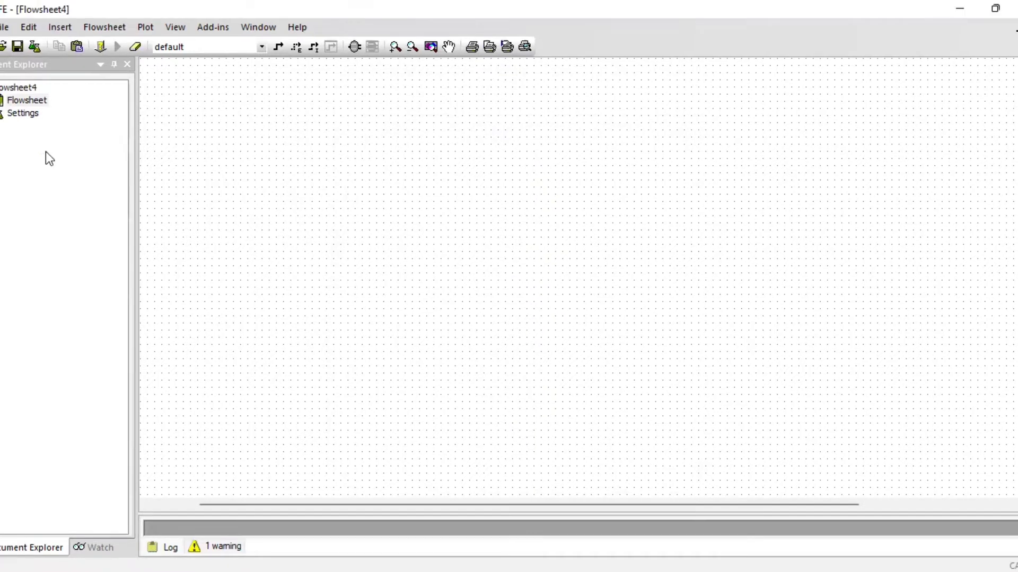
Add the TEA CO2 - H20 property package and assign it to the default stream type.
{"action": "double_click", "coordinate": [31, 113]}
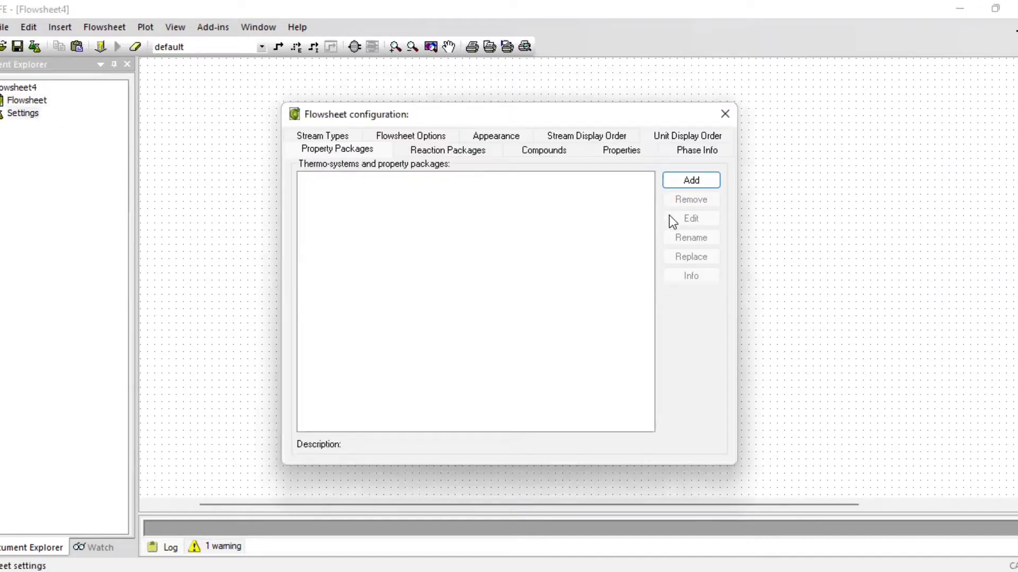
{"action": "left_click", "coordinate": [692, 180]}
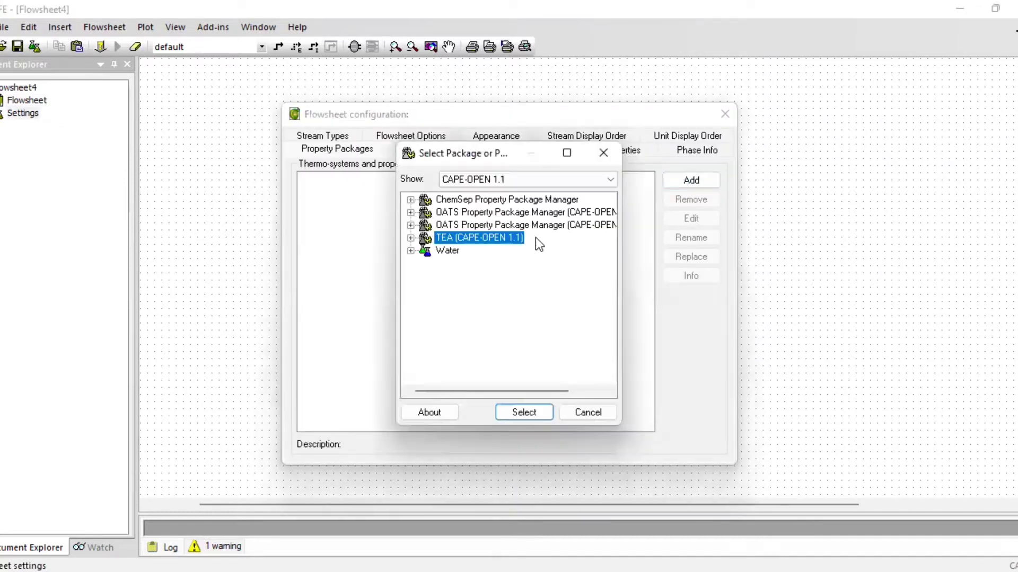
{"action": "left_click", "coordinate": [533, 413]}
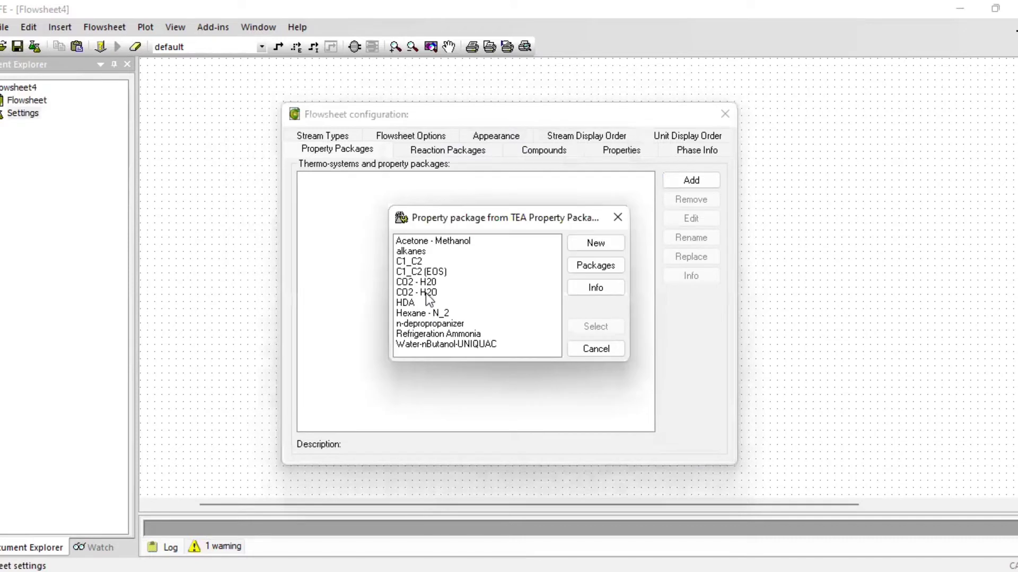
{"action": "left_click", "coordinate": [425, 292]}
{"action": "left_click", "coordinate": [605, 324]}
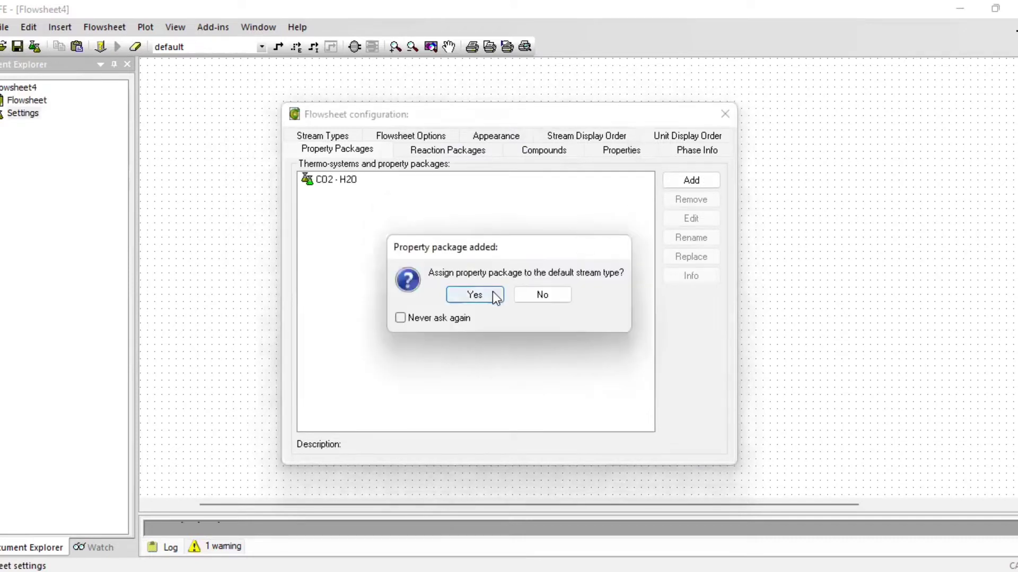
{"action": "left_click", "coordinate": [491, 295]}
{"action": "left_click", "coordinate": [724, 114]}
{"action": "left_click", "coordinate": [354, 47]}
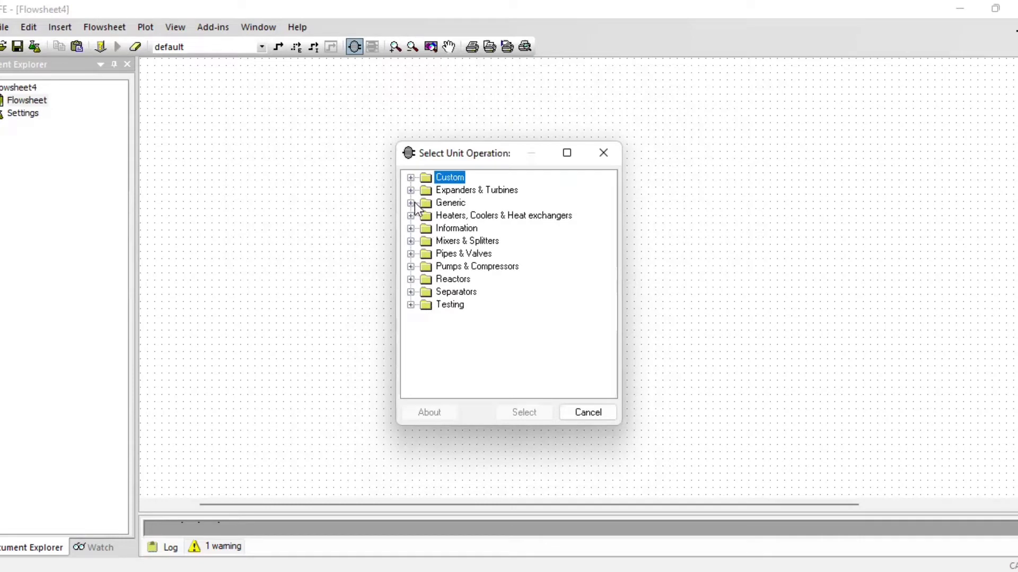
Place Compressor_1 on the canvas and Valve_2 to its right.
{"action": "left_click", "coordinate": [410, 266]}
{"action": "double_click", "coordinate": [456, 292]}
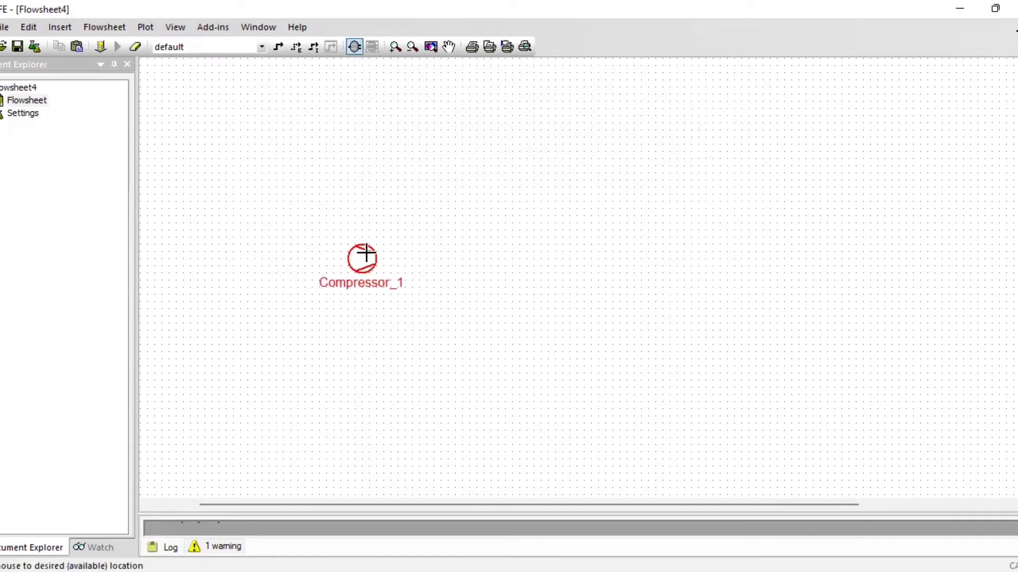
{"action": "left_click", "coordinate": [383, 244]}
{"action": "left_click", "coordinate": [420, 115]}
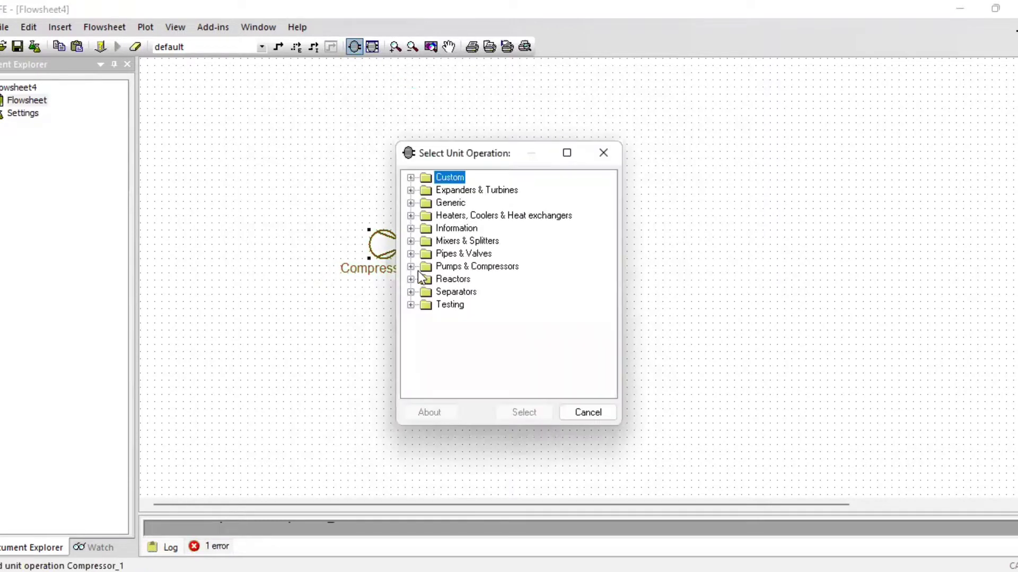
{"action": "left_click", "coordinate": [410, 266]}
{"action": "left_click", "coordinate": [410, 253]}
{"action": "left_click", "coordinate": [459, 266]}
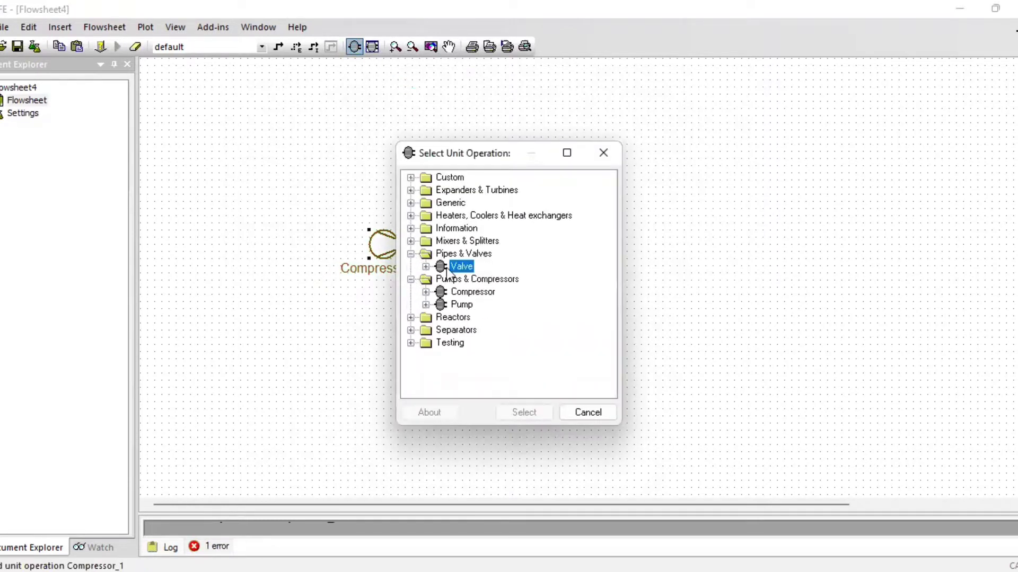
{"action": "left_click", "coordinate": [522, 412]}
{"action": "left_click", "coordinate": [687, 209]}
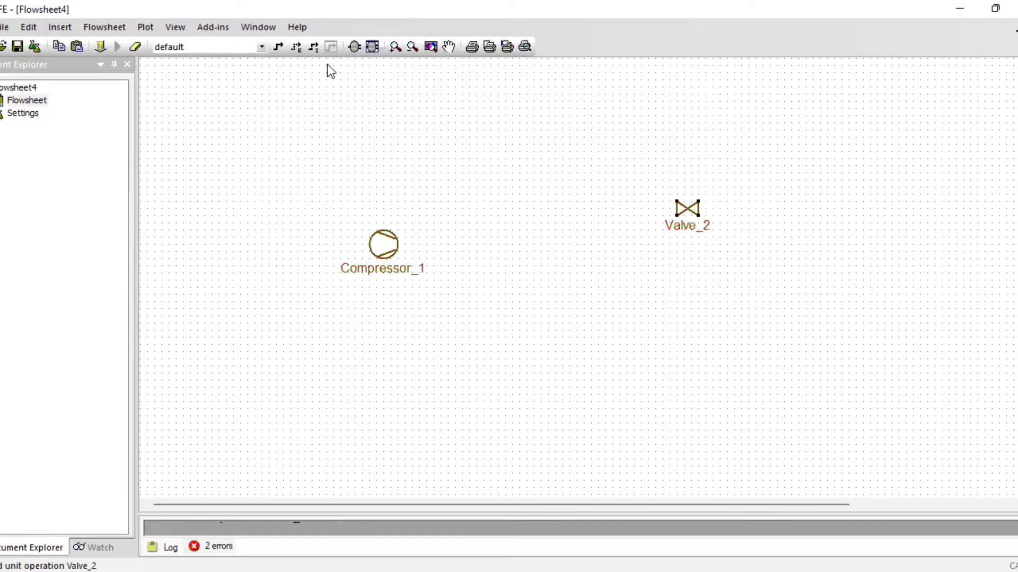
Place HeaterCooler_3 above the compressor and HeatExchanger_4 below the valve.
{"action": "left_click", "coordinate": [415, 226]}
{"action": "left_click", "coordinate": [410, 215]}
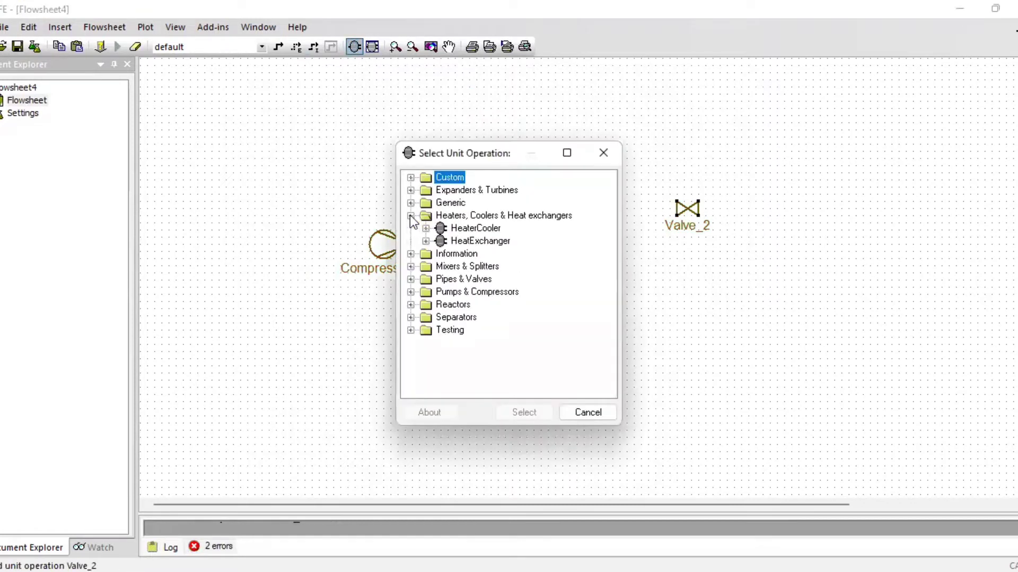
{"action": "left_click", "coordinate": [475, 228]}
{"action": "left_click", "coordinate": [539, 412]}
{"action": "left_click", "coordinate": [519, 115]}
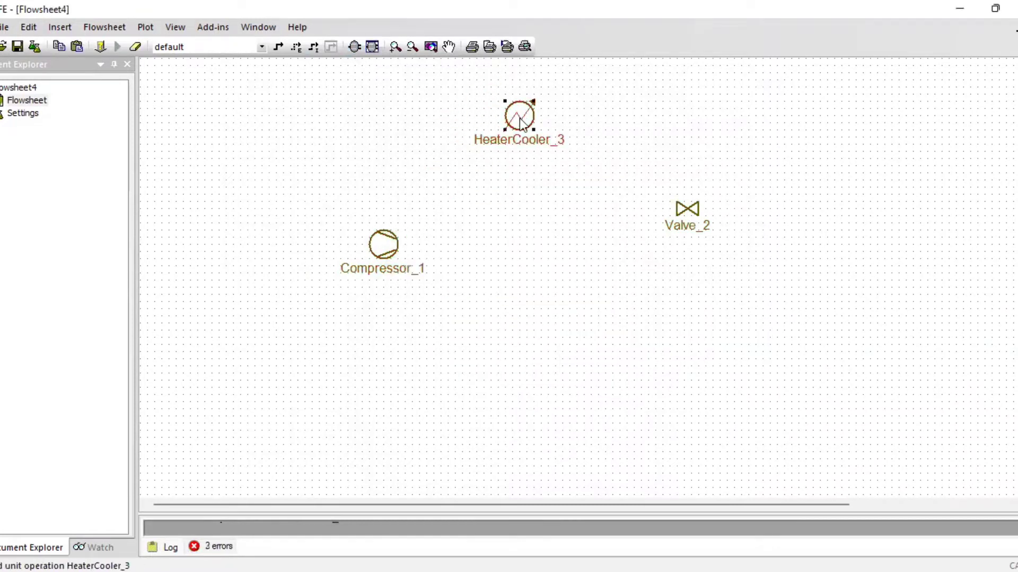
{"action": "left_click", "coordinate": [355, 46]}
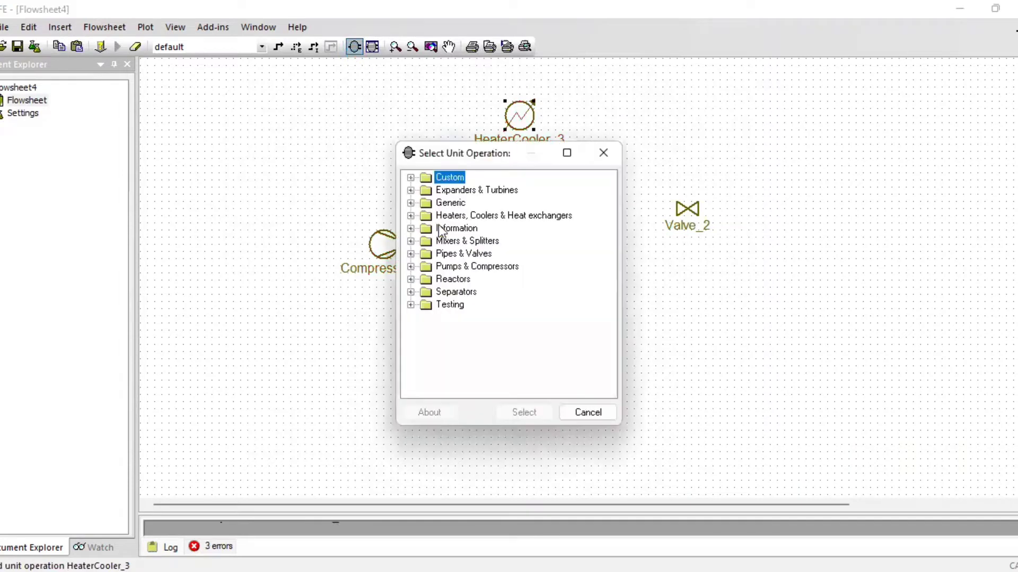
{"action": "left_click", "coordinate": [410, 215]}
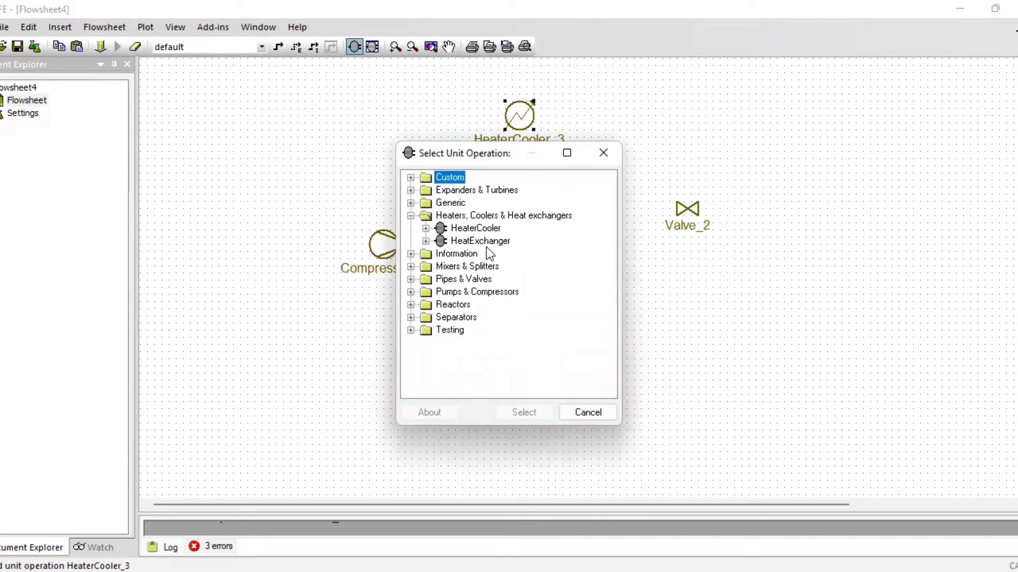
{"action": "left_click", "coordinate": [487, 242]}
{"action": "left_click", "coordinate": [537, 412]}
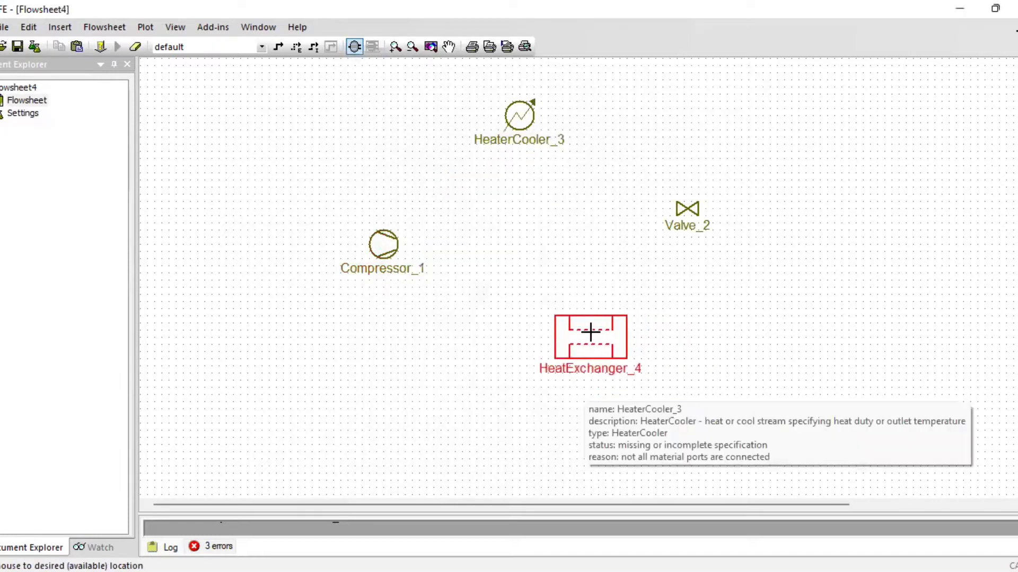
{"action": "left_click", "coordinate": [590, 331]}
{"action": "left_click", "coordinate": [278, 52]}
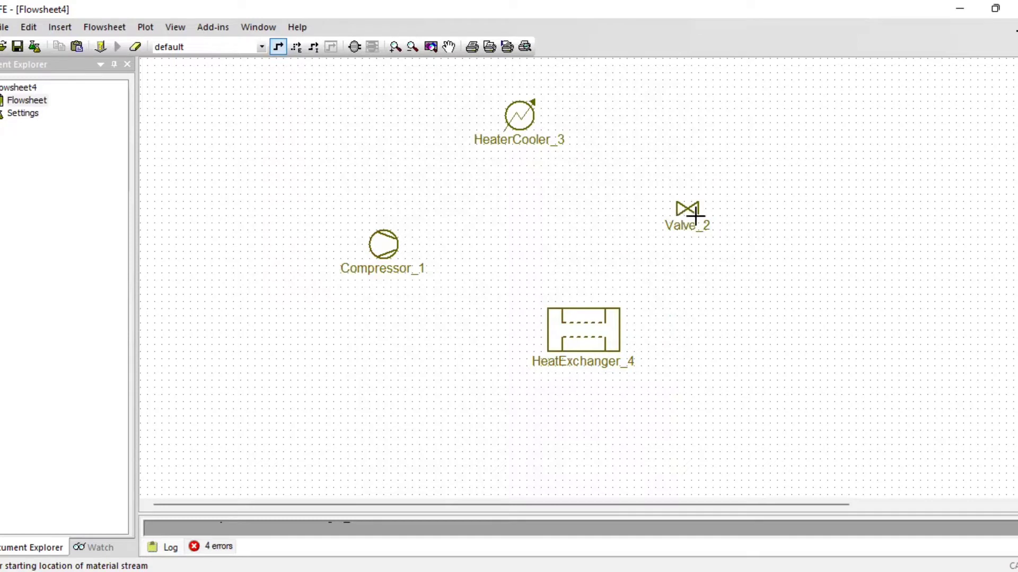
Connect stream 1 from Valve_2 to HeatExchanger_4's Inlet1 and stream 2 from Outlet1 to Compressor_1.
{"action": "left_click", "coordinate": [681, 209]}
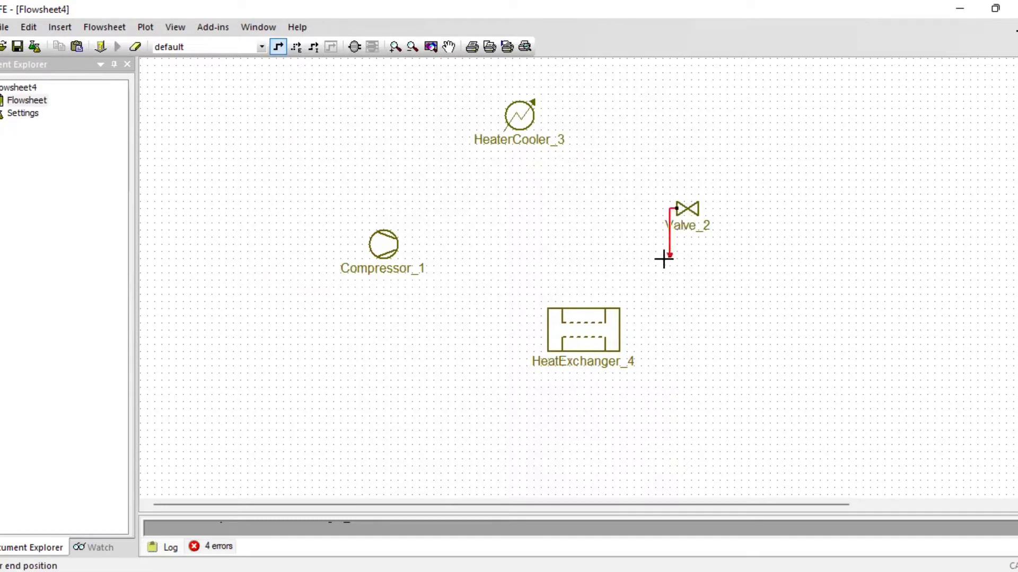
{"action": "left_click", "coordinate": [563, 306]}
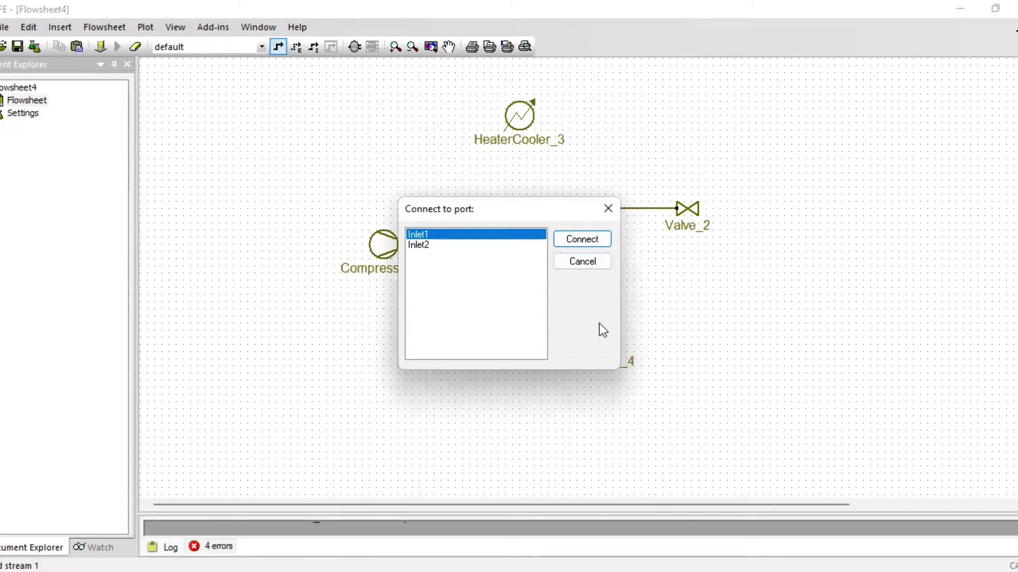
{"action": "key", "text": "Return"}
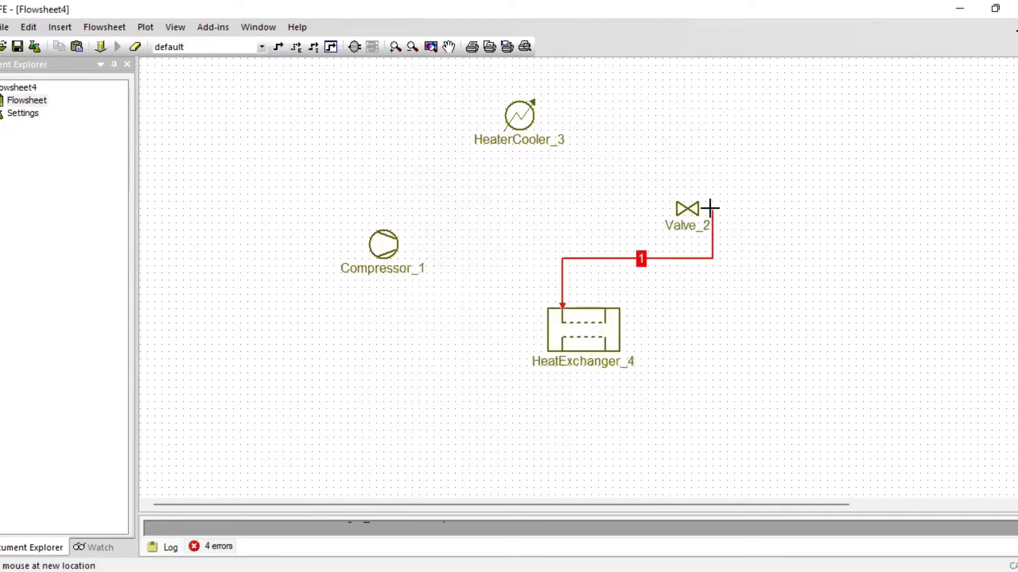
{"action": "left_click", "coordinate": [278, 47]}
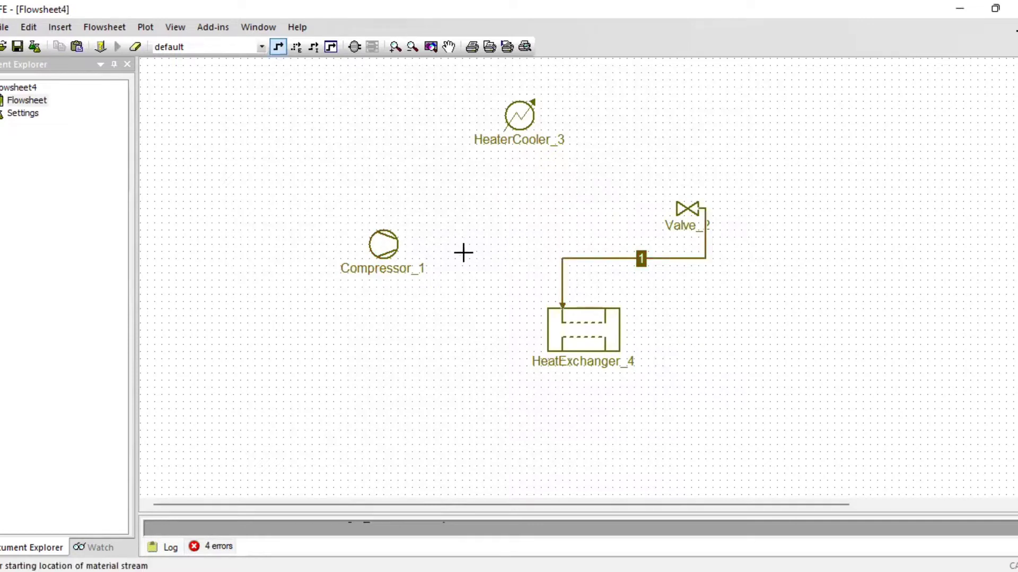
{"action": "left_click", "coordinate": [562, 351]}
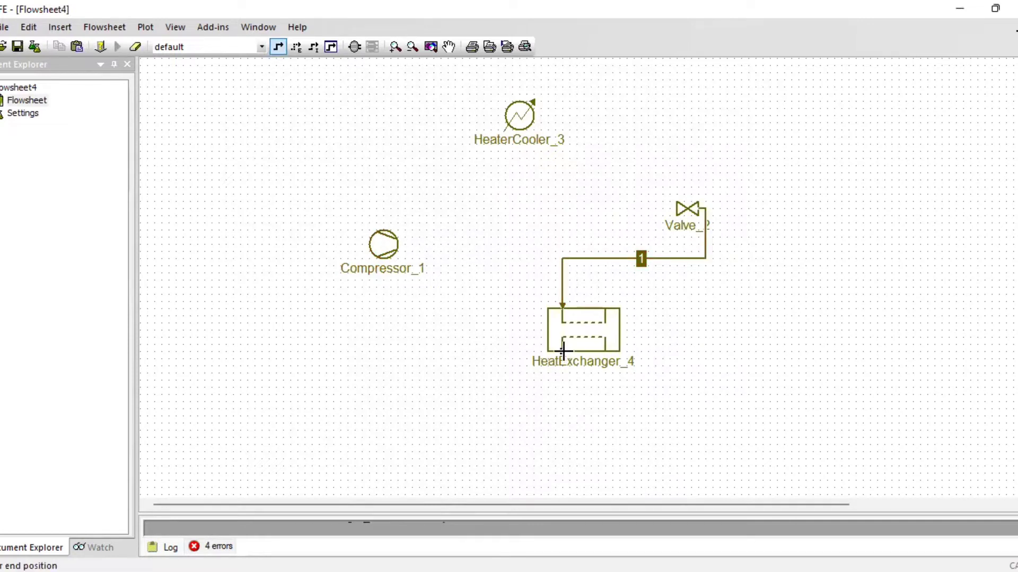
{"action": "left_click", "coordinate": [386, 257]}
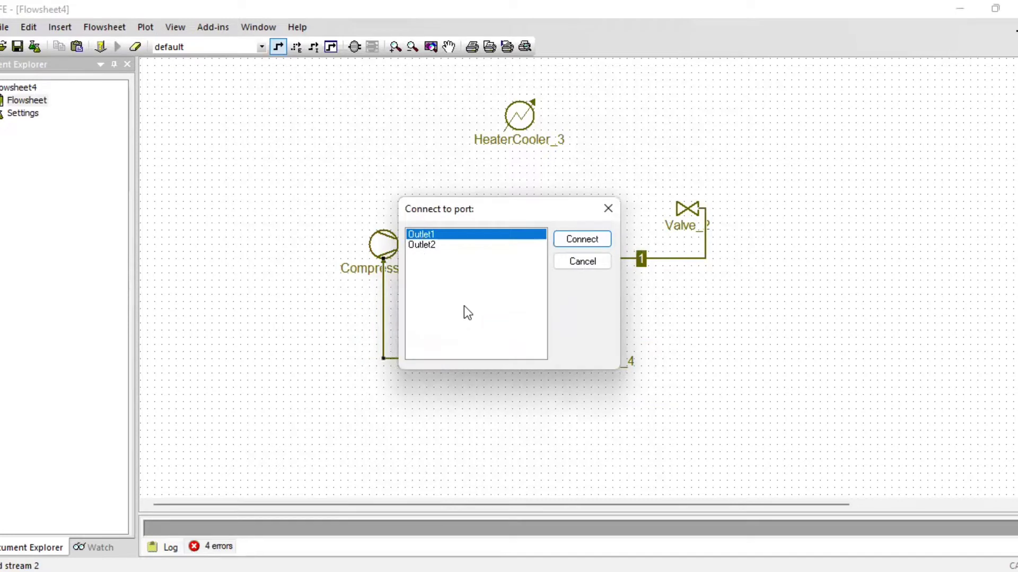
{"action": "left_click", "coordinate": [595, 241]}
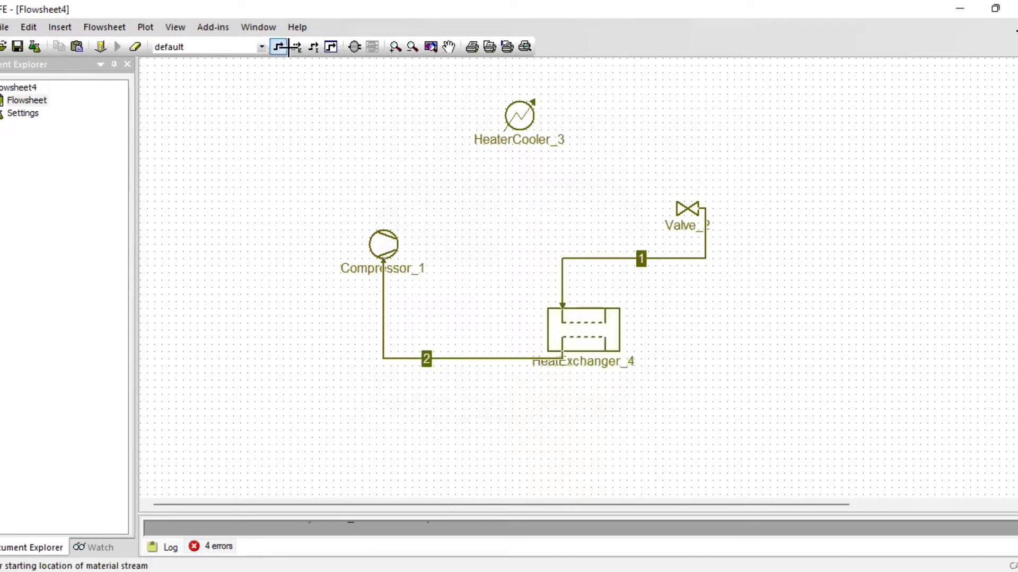
Draw stream 3 from Compressor_1 to HeaterCooler_3 and stream 4 from HeaterCooler_3 to Valve_2.
{"action": "left_click", "coordinate": [383, 229]}
{"action": "left_click", "coordinate": [502, 115]}
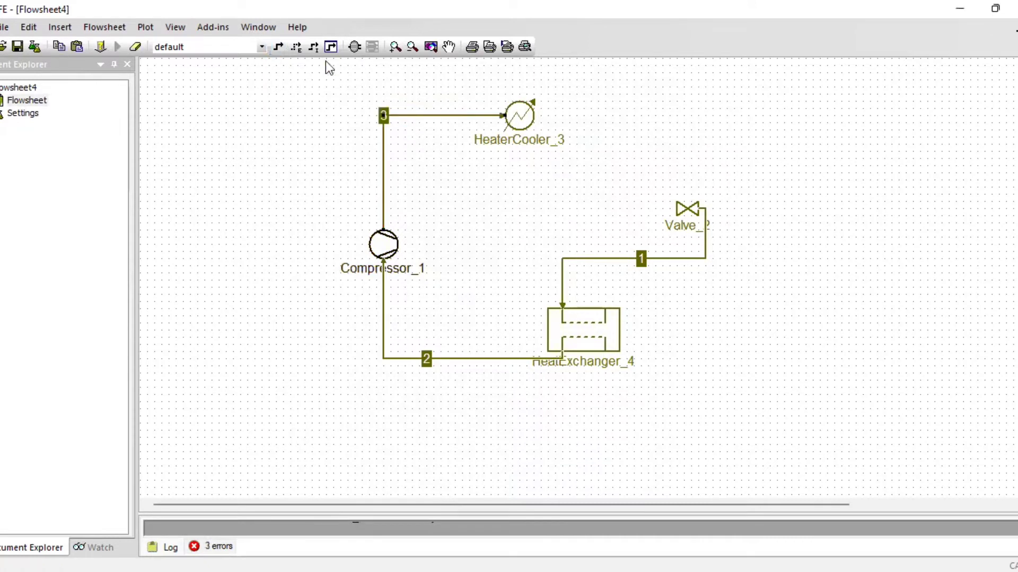
{"action": "left_click", "coordinate": [278, 46]}
{"action": "left_click", "coordinate": [533, 115]}
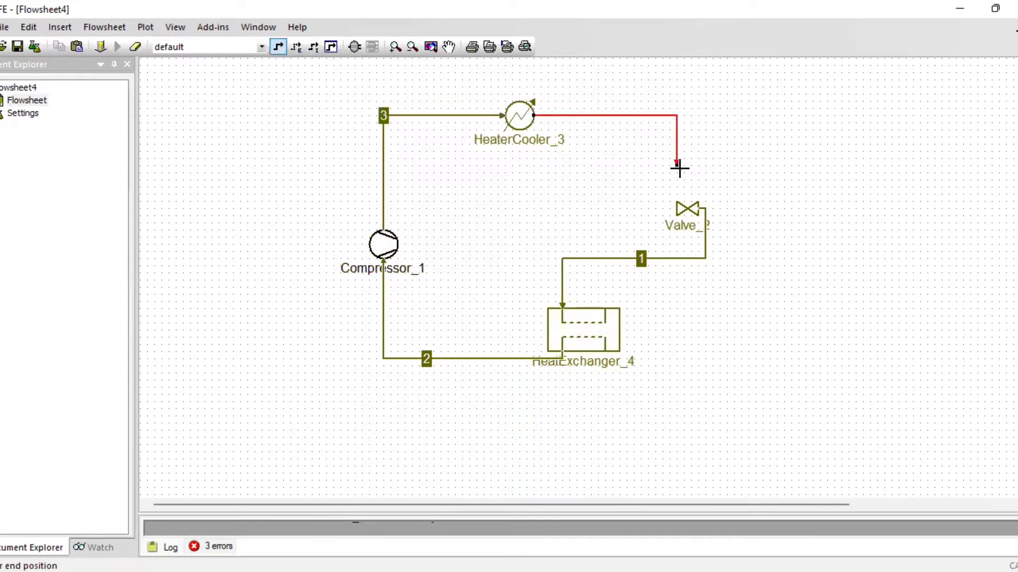
{"action": "left_click", "coordinate": [682, 209]}
Add feed stream 5 into HeatExchanger_4's upper inlet and outlet stream 6 from its lower outlet.
{"action": "left_click", "coordinate": [277, 46]}
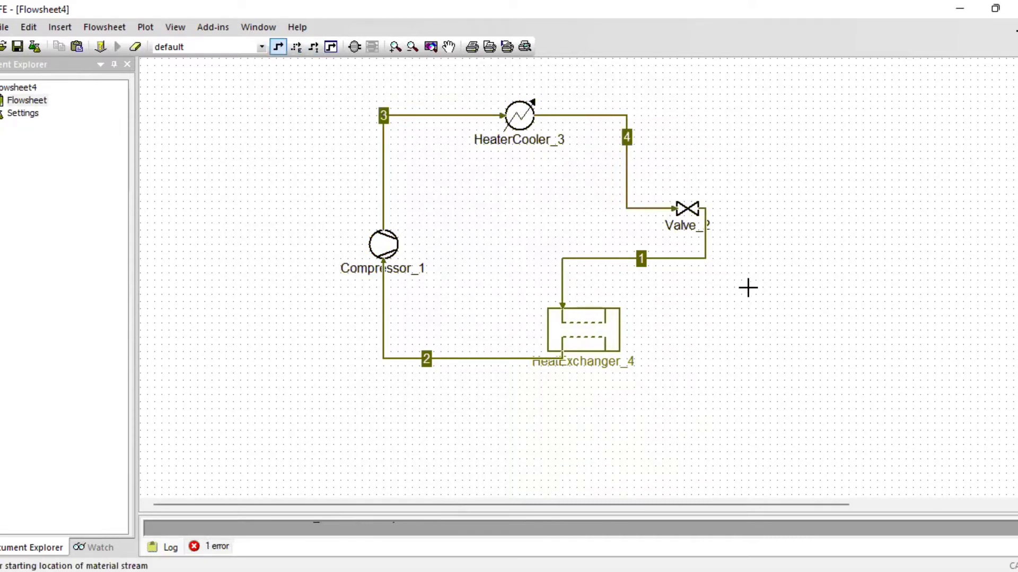
{"action": "left_click", "coordinate": [747, 288]}
{"action": "left_click", "coordinate": [605, 307]}
{"action": "left_click", "coordinate": [277, 47]}
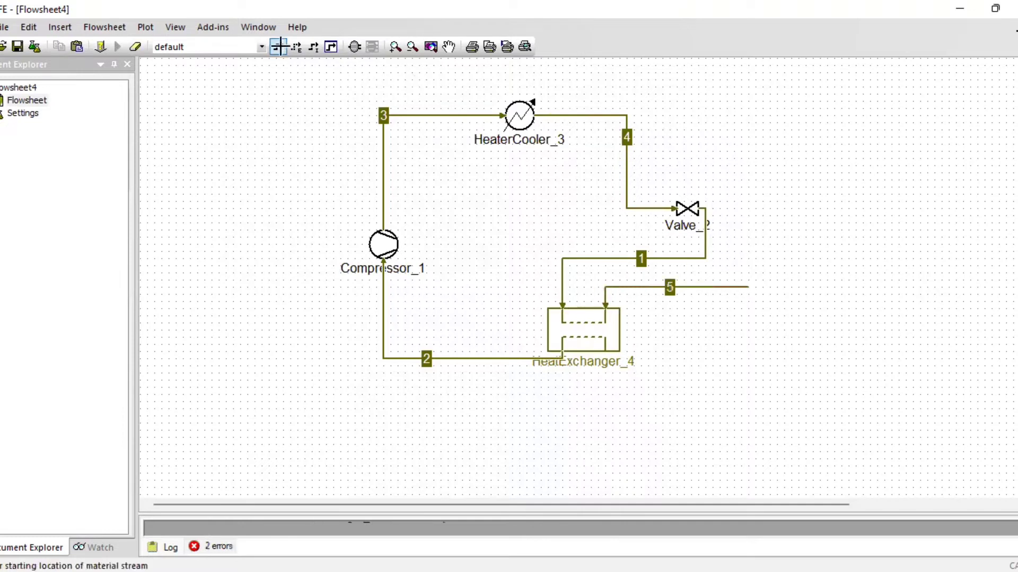
{"action": "left_click", "coordinate": [606, 347]}
{"action": "left_click", "coordinate": [755, 373]}
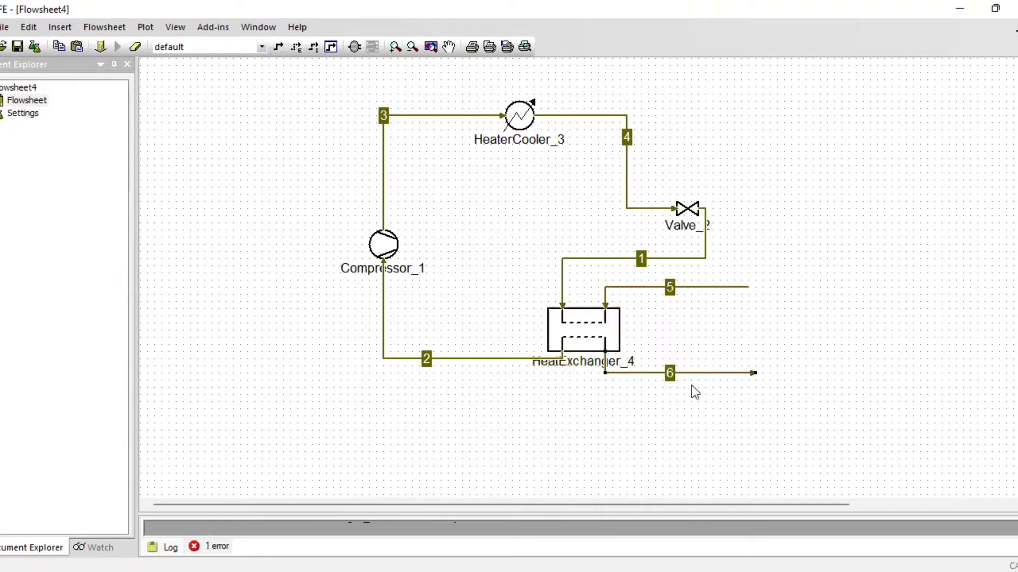
Rename stream 1 with CO2, stream 5 to 'Water in' and stream 6 to 'Water out'.
{"action": "left_click_drag", "start_coordinate": [747, 287], "coordinate": [755, 287]}
{"action": "left_click", "coordinate": [650, 261]}
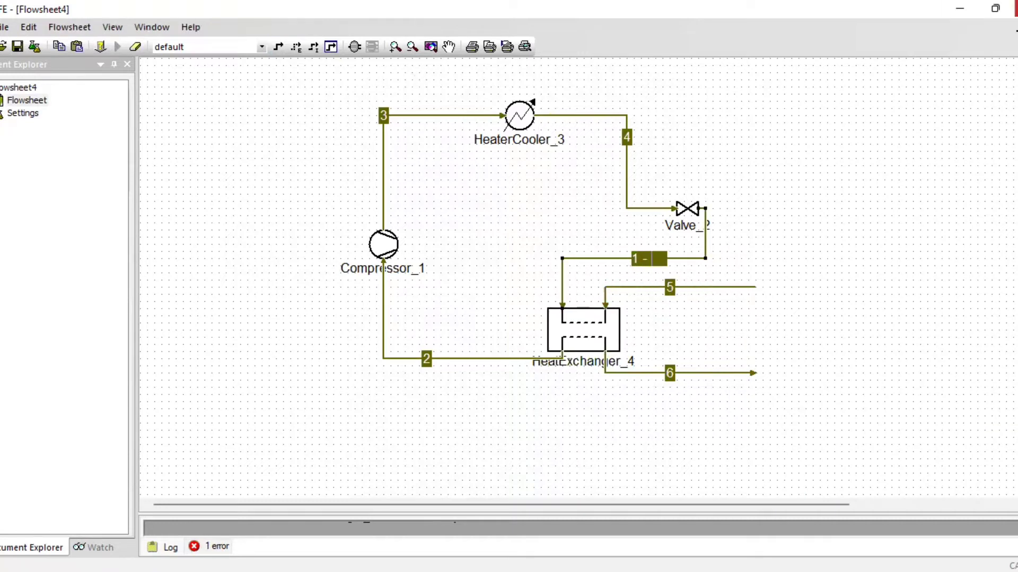
{"action": "type", "text": "CO2"}
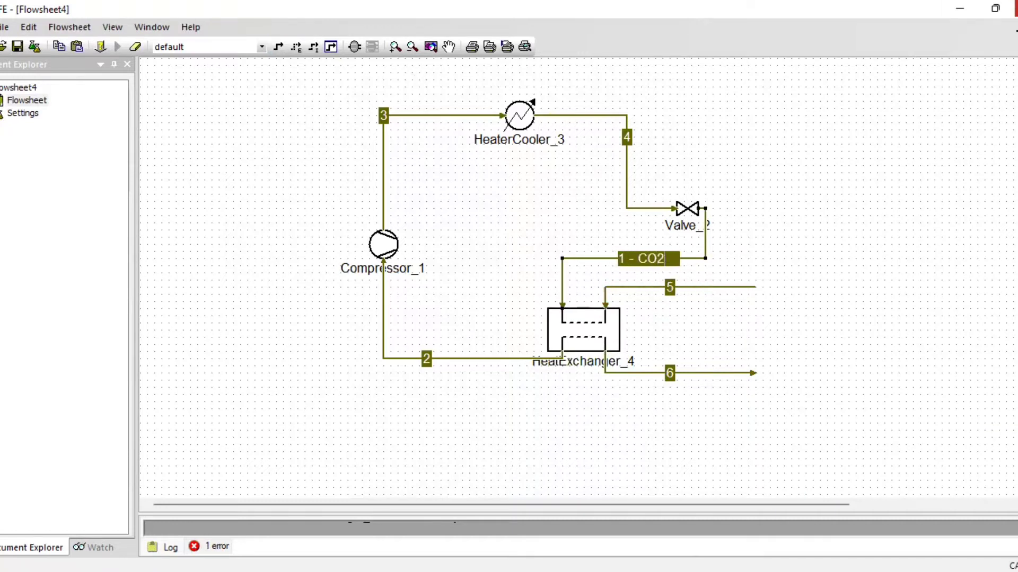
{"action": "left_click", "coordinate": [670, 287]}
{"action": "type", "text": "WATER"}
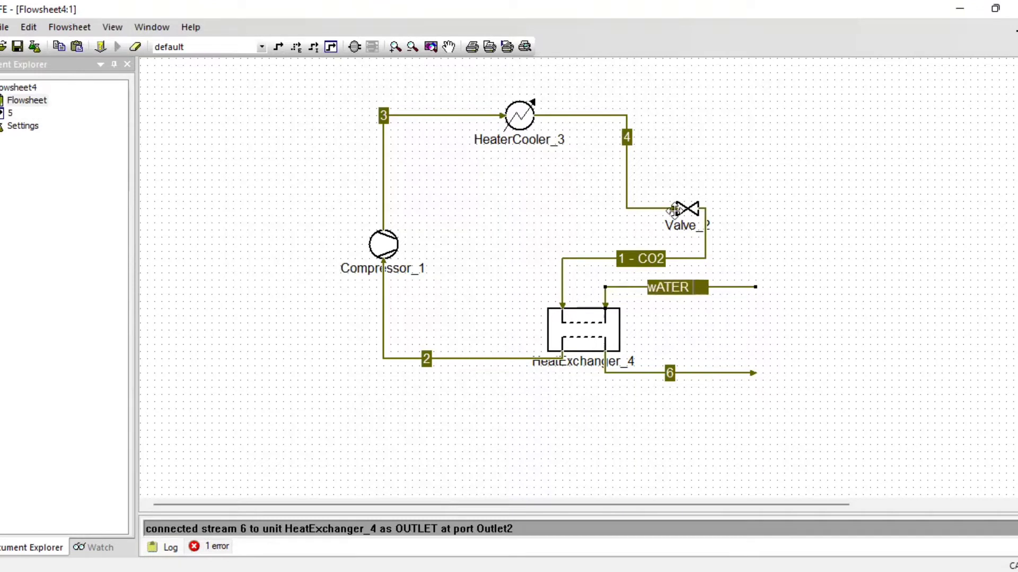
{"action": "key", "text": "BackSpace"}
{"action": "key", "text": "BackSpace"}
{"action": "key", "text": "BackSpace"}
{"action": "key", "text": "BackSpace"}
{"action": "key", "text": "BackSpace"}
{"action": "type", "text": "Water in"}
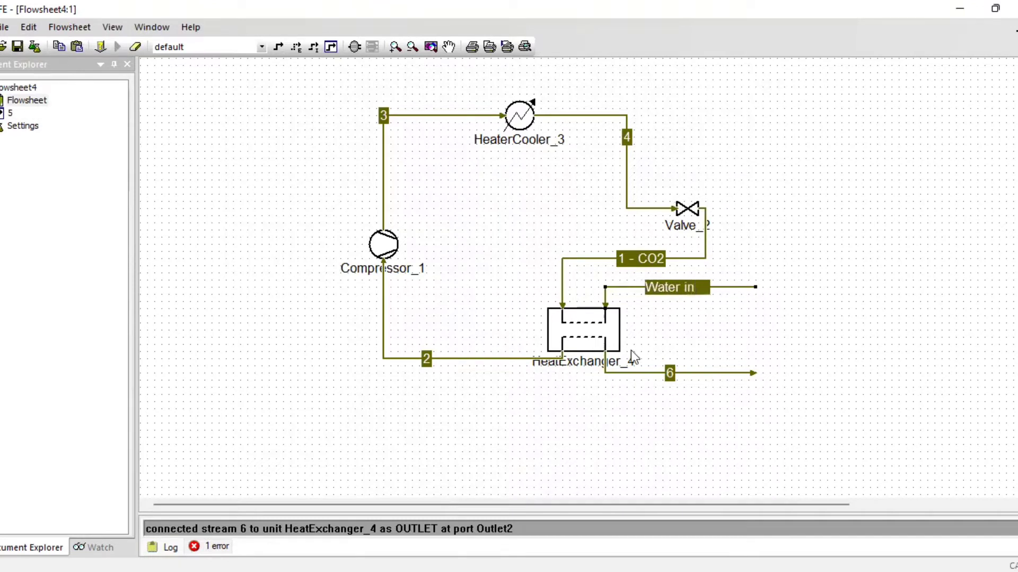
{"action": "left_click", "coordinate": [669, 374]}
{"action": "type", "text": "Water out"}
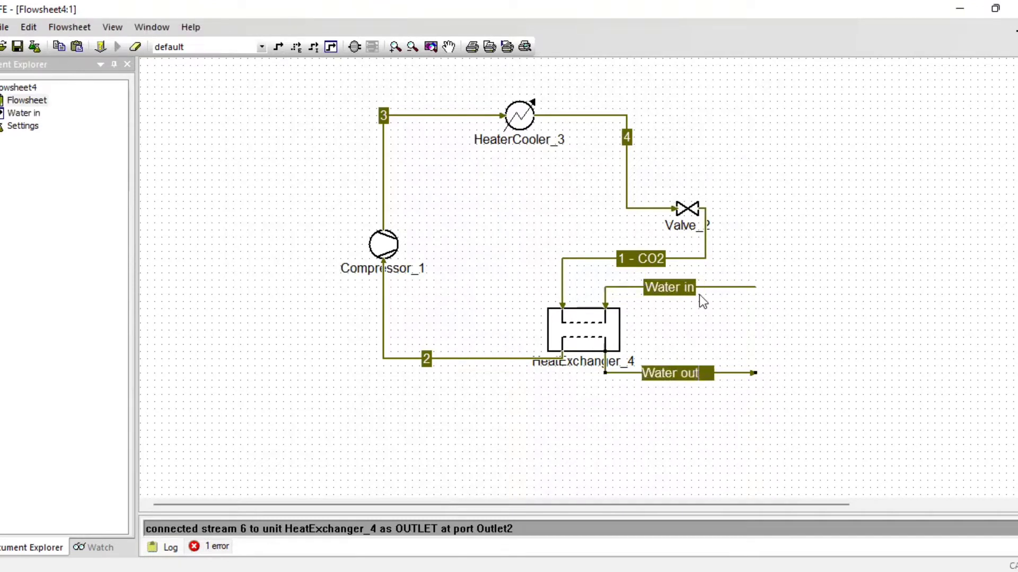
{"action": "key", "text": "Return"}
Rename stream 2 to '2 - CO2'.
{"action": "left_click", "coordinate": [427, 360]}
{"action": "type", "text": "2 - CO2"}
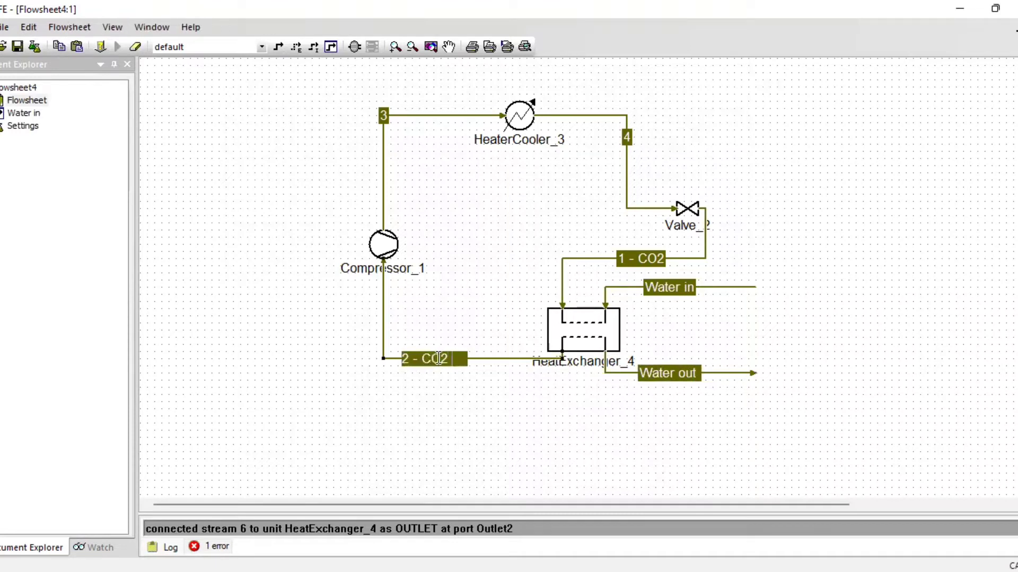
{"action": "key", "text": "Return"}
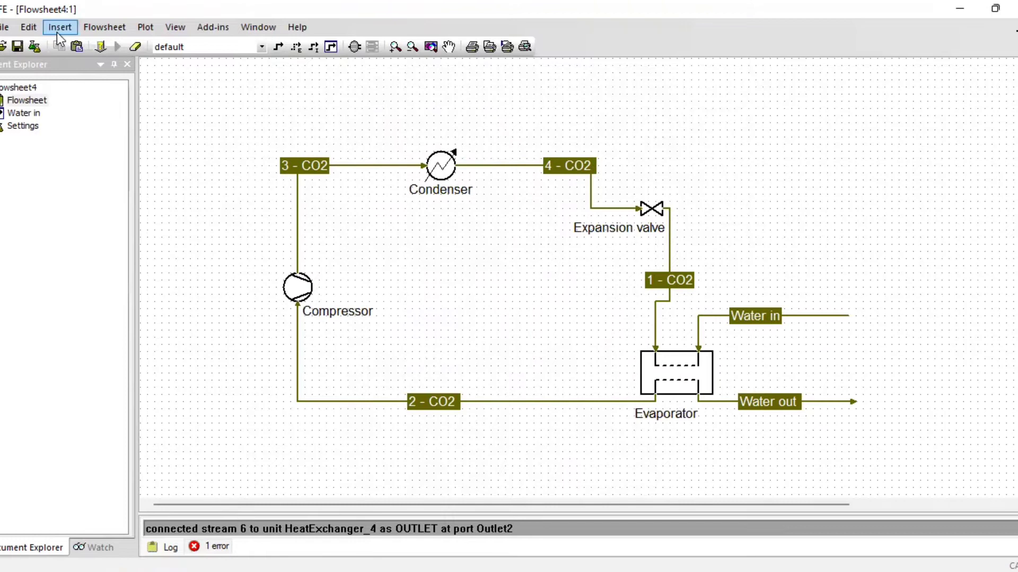
{"action": "left_click", "coordinate": [59, 27]}
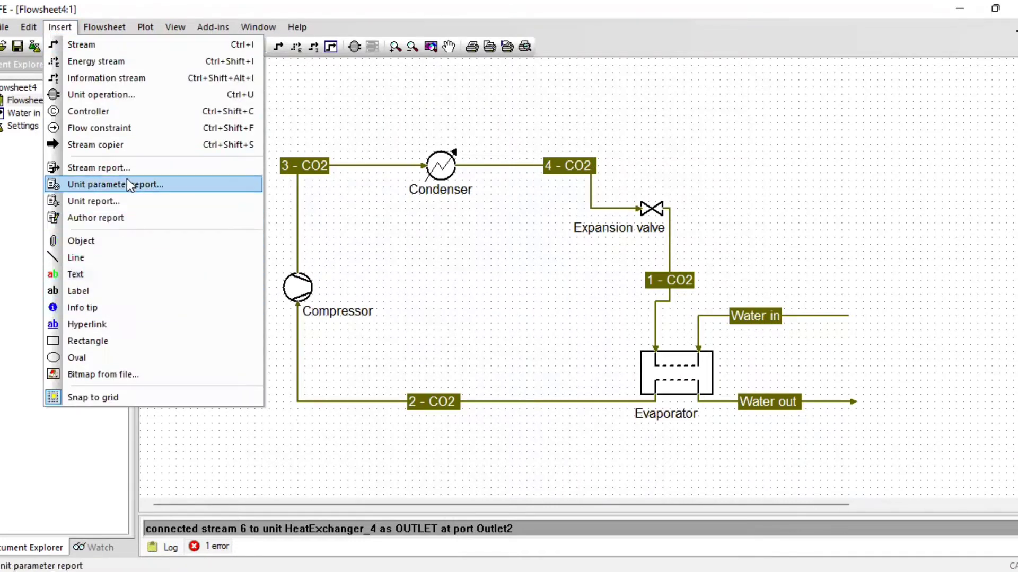
Place a stream report table on the flowsheet listing 1 - CO2 and 2 - CO2.
{"action": "left_click", "coordinate": [98, 168]}
{"action": "left_click", "coordinate": [297, 444]}
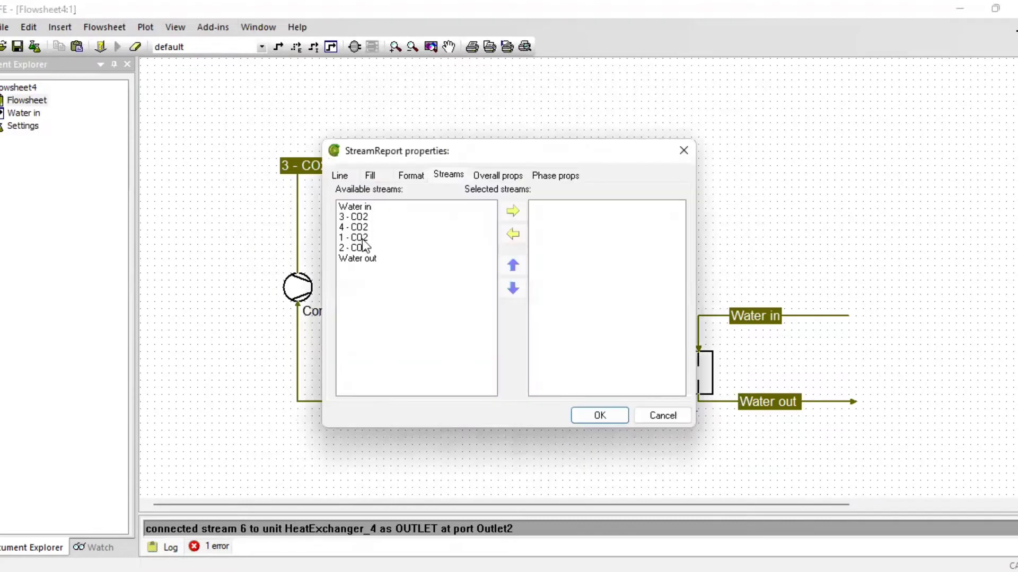
{"action": "left_click", "coordinate": [363, 237]}
{"action": "left_click", "coordinate": [513, 211]}
{"action": "left_click", "coordinate": [513, 211]}
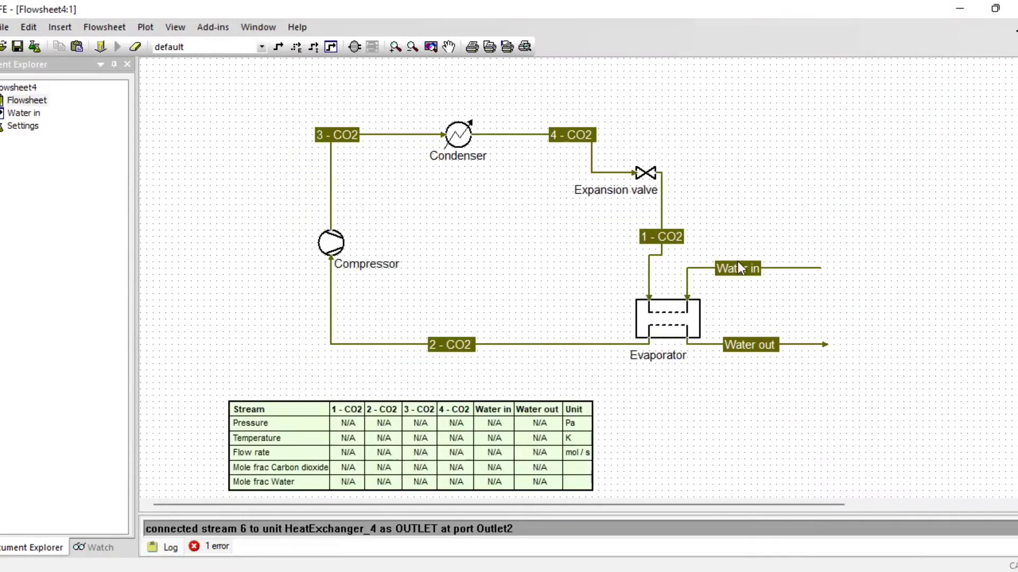
Set Water in's temperature unit to Celsius and its temperature to 12 °C.
{"action": "double_click", "coordinate": [763, 270]}
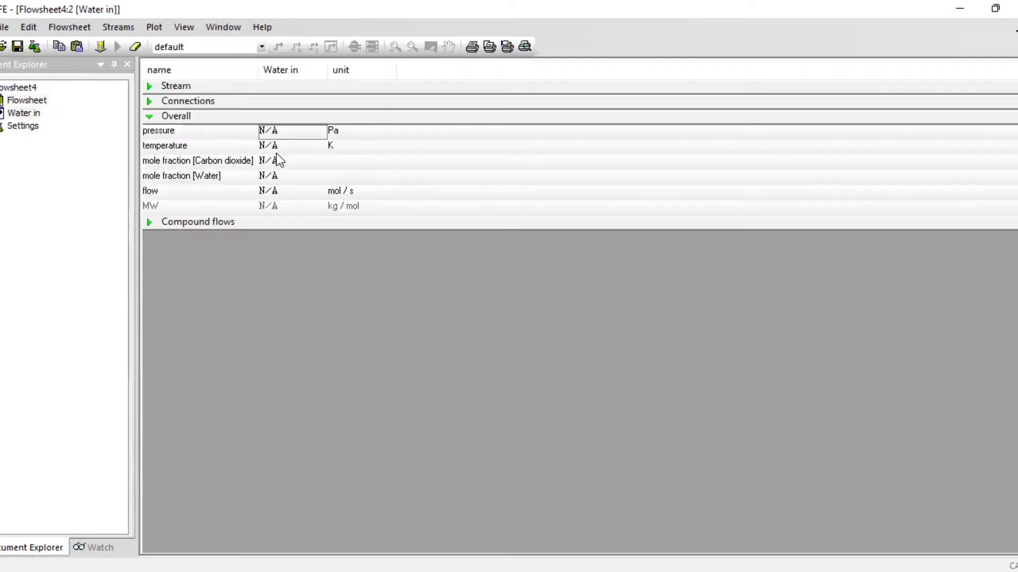
{"action": "left_click", "coordinate": [338, 134]}
{"action": "left_click", "coordinate": [334, 146]}
{"action": "left_click", "coordinate": [360, 154]}
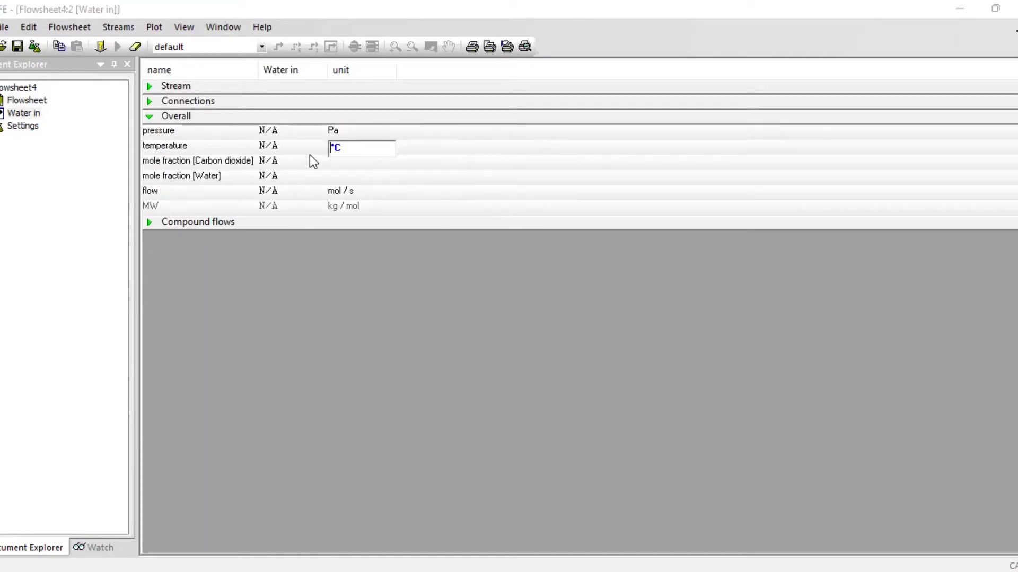
{"action": "left_click", "coordinate": [305, 151]}
{"action": "type", "text": "12"}
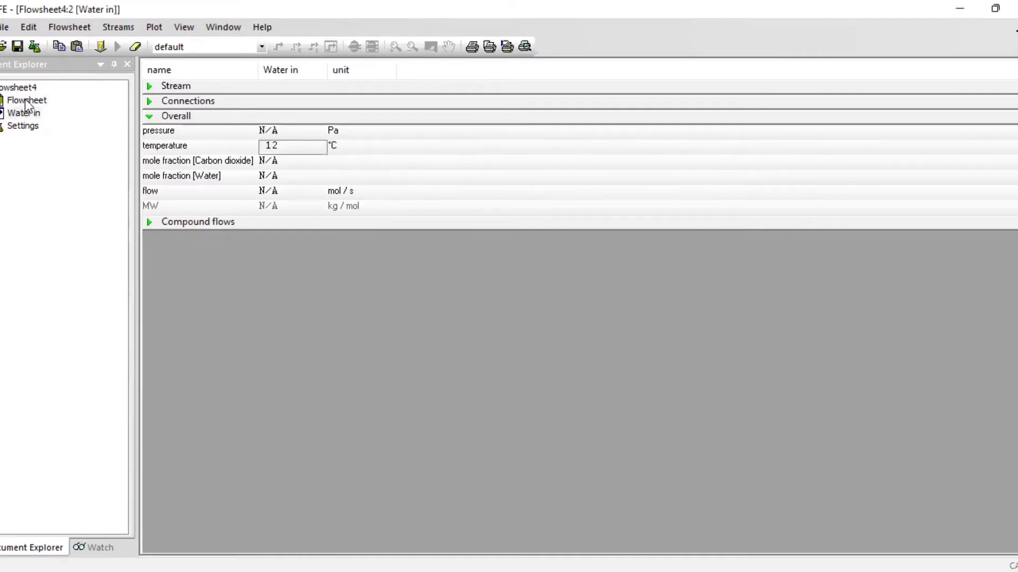
{"action": "double_click", "coordinate": [24, 99]}
Switch Water out's pressure unit to bar.
{"action": "double_click", "coordinate": [713, 361]}
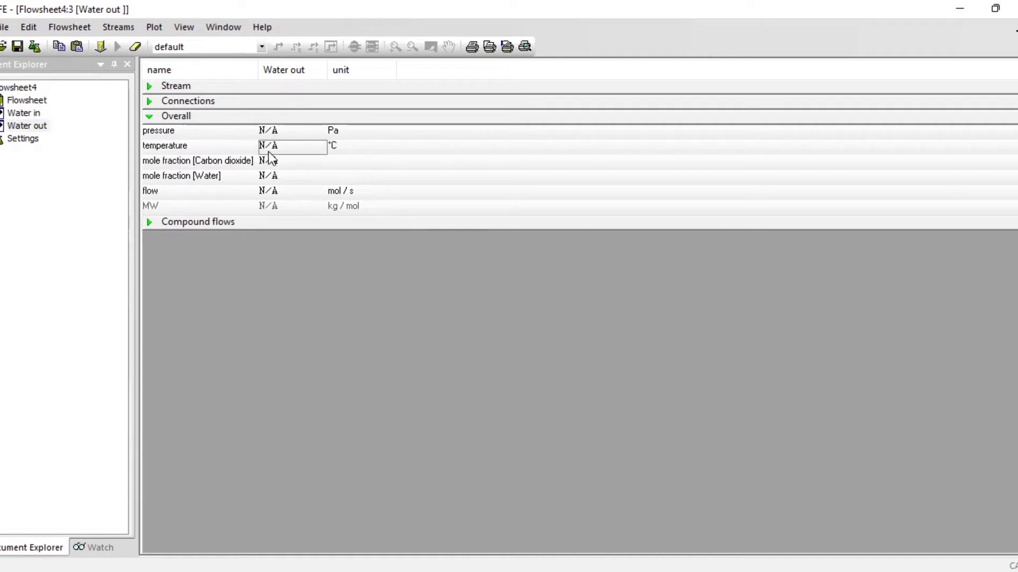
{"action": "left_click", "coordinate": [268, 152]}
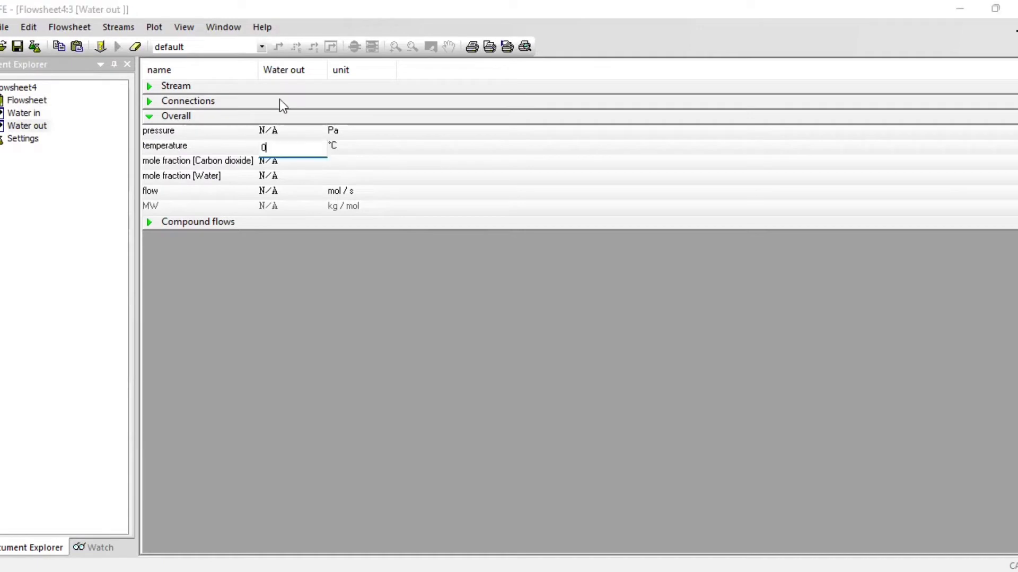
{"action": "left_click", "coordinate": [333, 131]}
{"action": "left_click", "coordinate": [371, 134]}
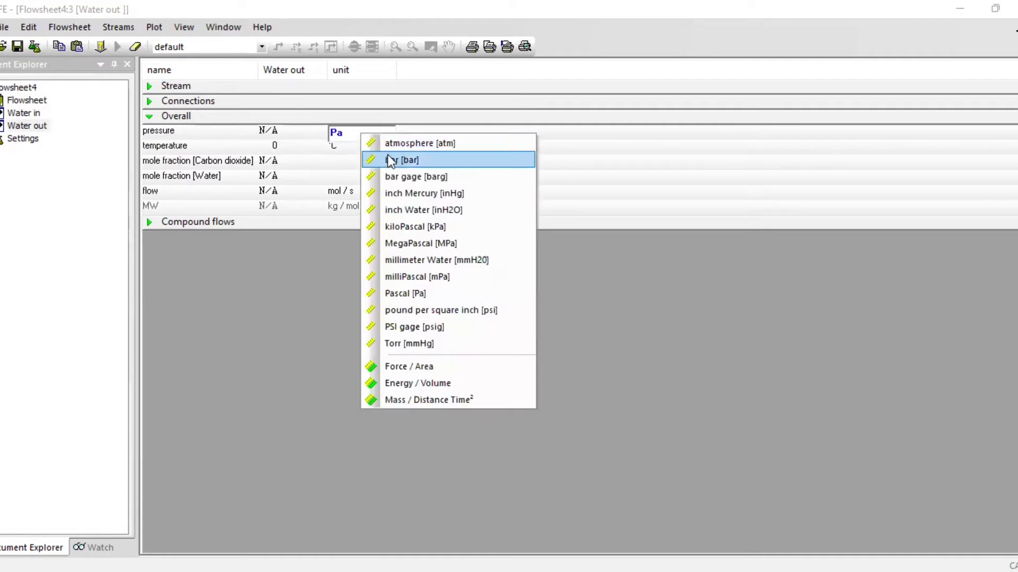
{"action": "left_click", "coordinate": [388, 156]}
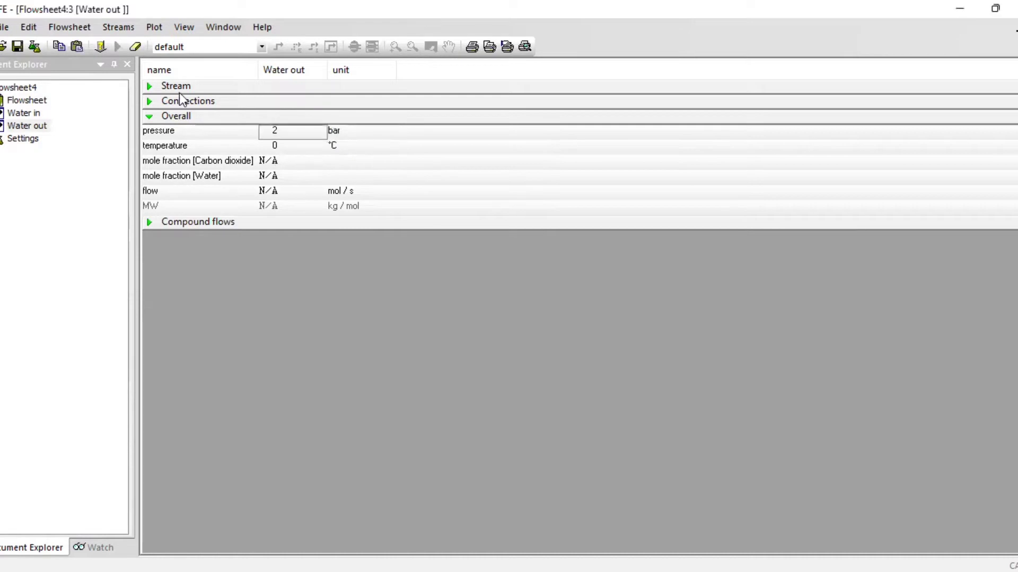
{"action": "double_click", "coordinate": [27, 100]}
Give Water in 2 bar pressure, water mole fraction 1 and a 125 kg/h flow.
{"action": "double_click", "coordinate": [710, 269]}
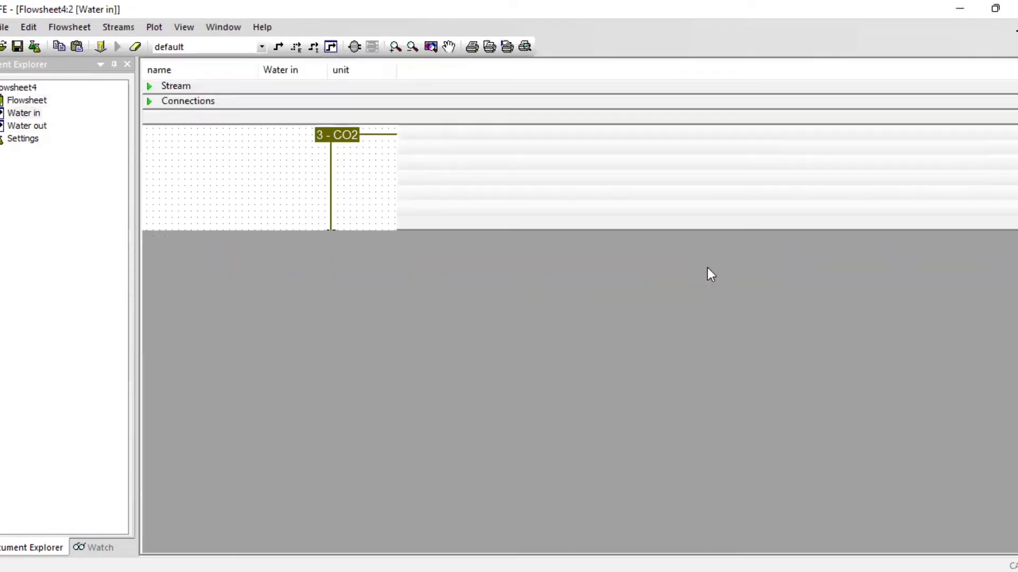
{"action": "left_click", "coordinate": [307, 135]}
{"action": "type", "text": "2"}
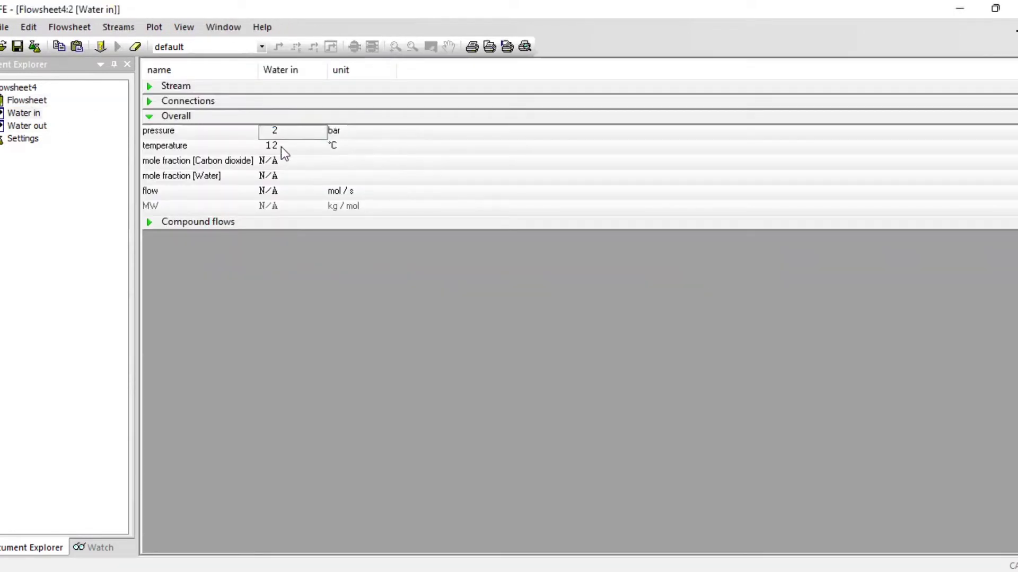
{"action": "left_click", "coordinate": [267, 177]}
{"action": "type", "text": "1"}
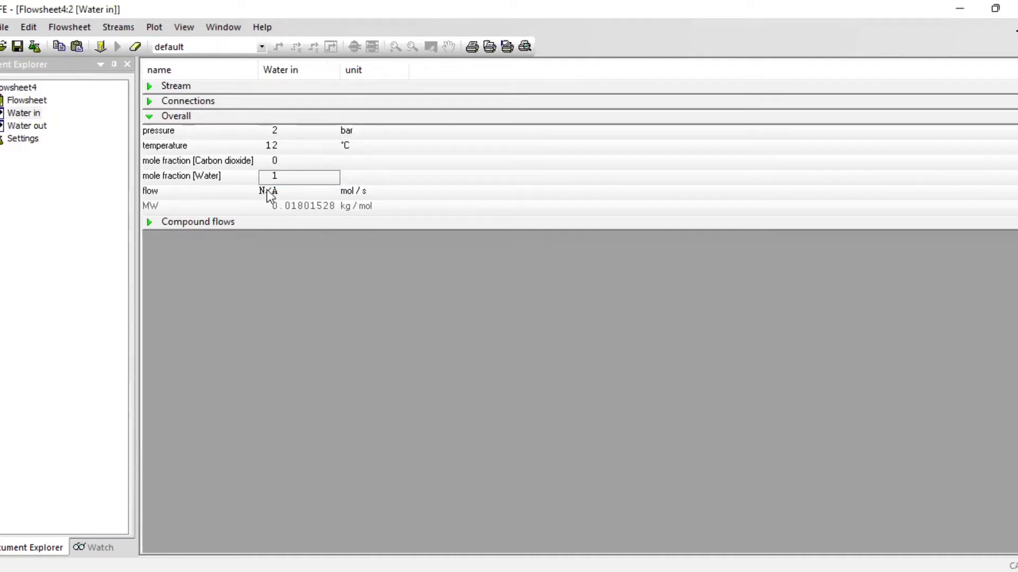
{"action": "left_click", "coordinate": [268, 191]}
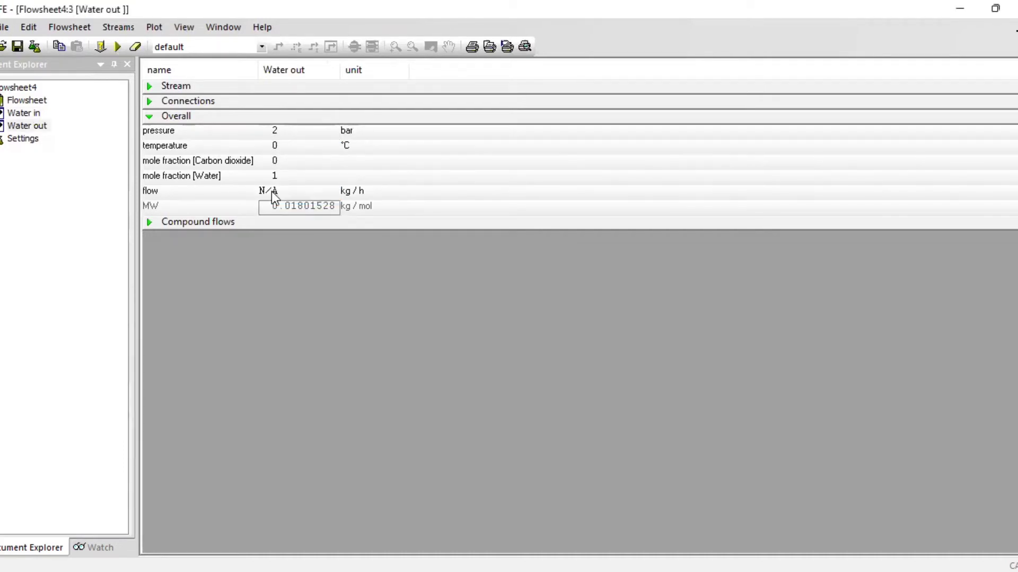
{"action": "left_click", "coordinate": [271, 192]}
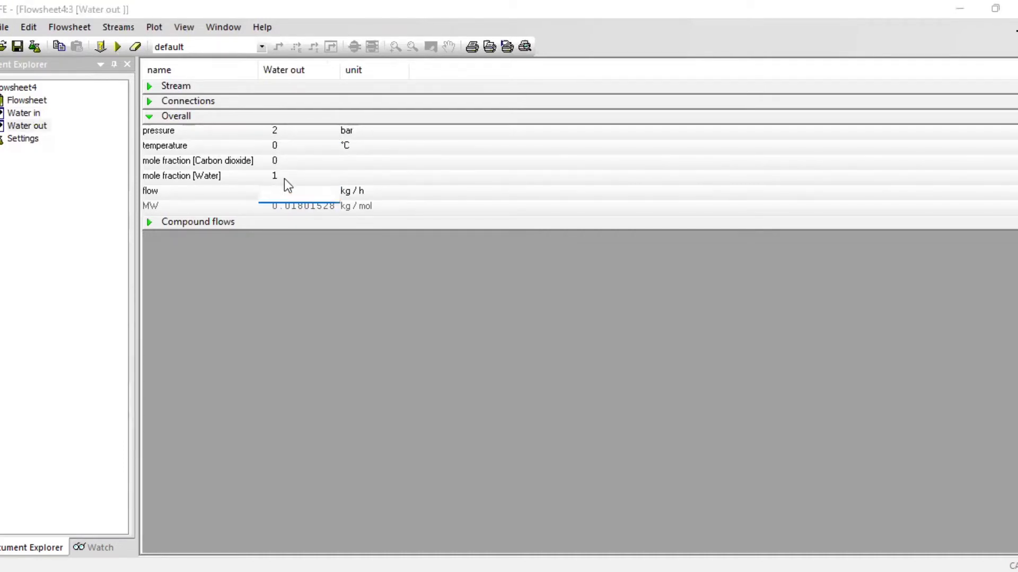
{"action": "type", "text": "125"}
{"action": "key", "text": "Return"}
{"action": "double_click", "coordinate": [27, 100]}
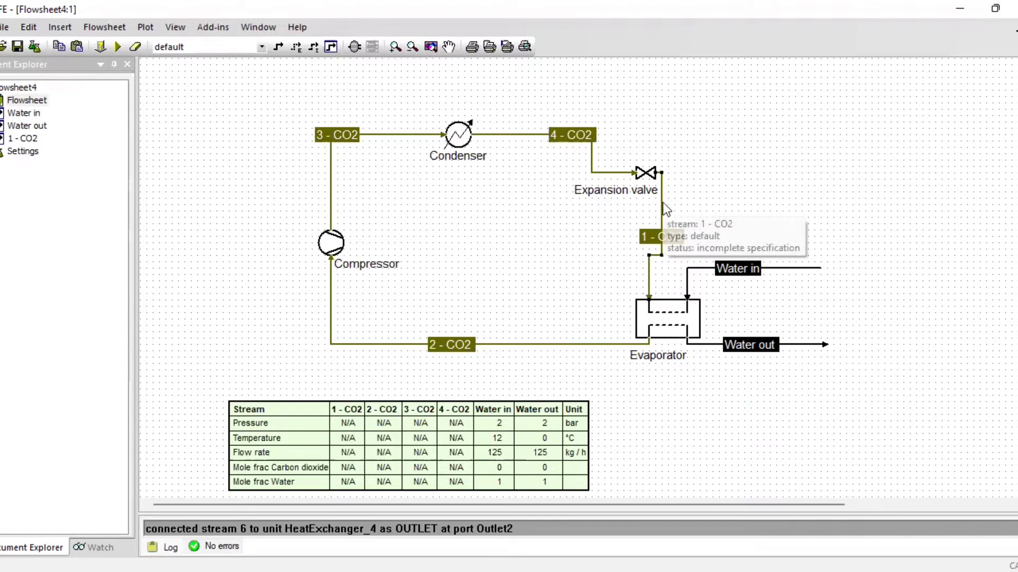
Check 1 - CO2's properties, then paste a copy of the P2 = P1 note above 3 - CO2.
{"action": "double_click", "coordinate": [663, 237]}
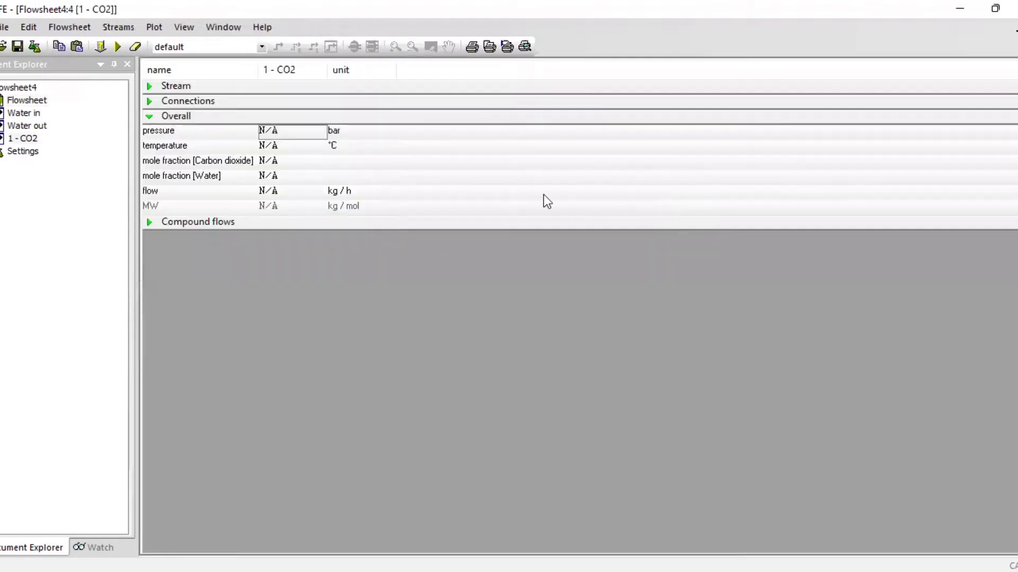
{"action": "double_click", "coordinate": [46, 100]}
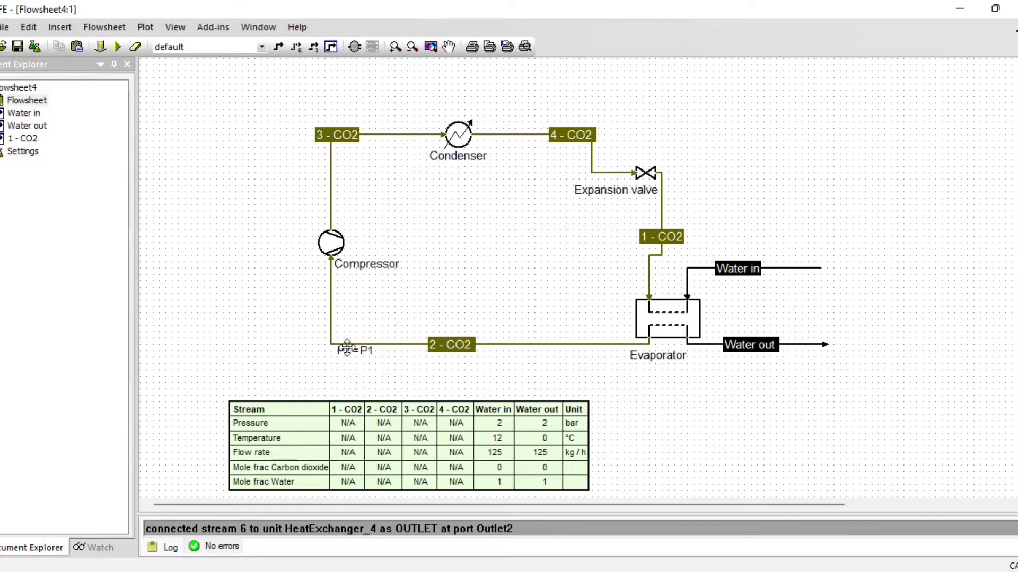
{"action": "key", "text": "ctrl+v"}
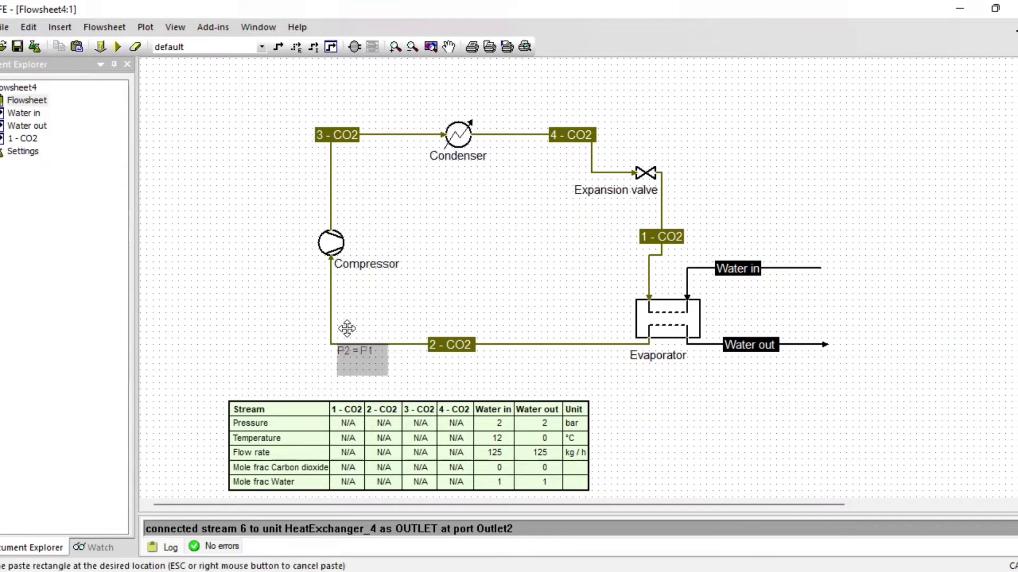
{"action": "left_click", "coordinate": [366, 106]}
Edit the copied note to read P3 = P4 and resize it to sit just above 3 - CO2.
{"action": "double_click", "coordinate": [366, 106]}
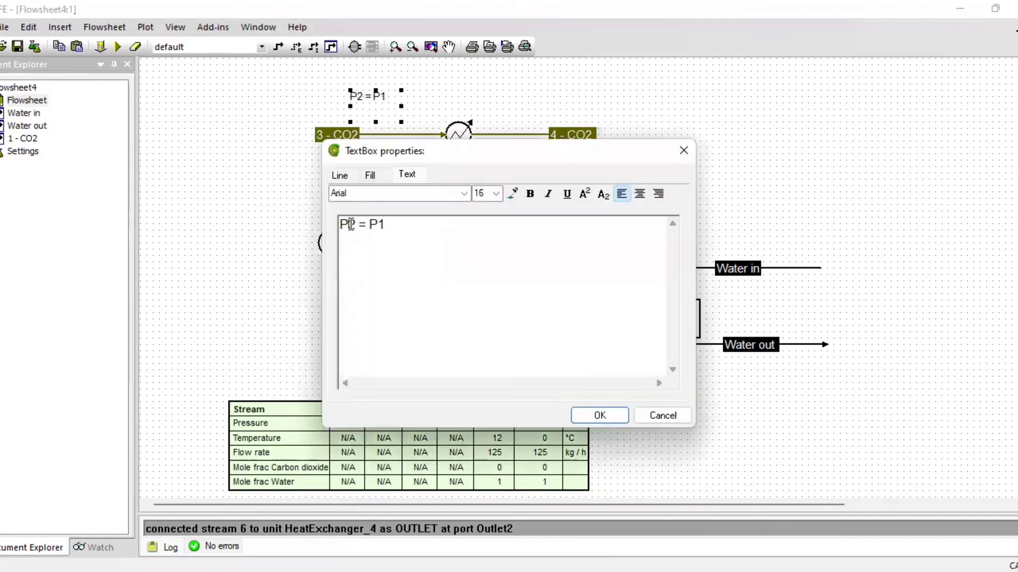
{"action": "key", "text": "shift+Right"}
{"action": "type", "text": "3"}
{"action": "left_click", "coordinate": [430, 235]}
{"action": "key", "text": "BackSpace"}
{"action": "type", "text": "4"}
{"action": "left_click", "coordinate": [603, 420]}
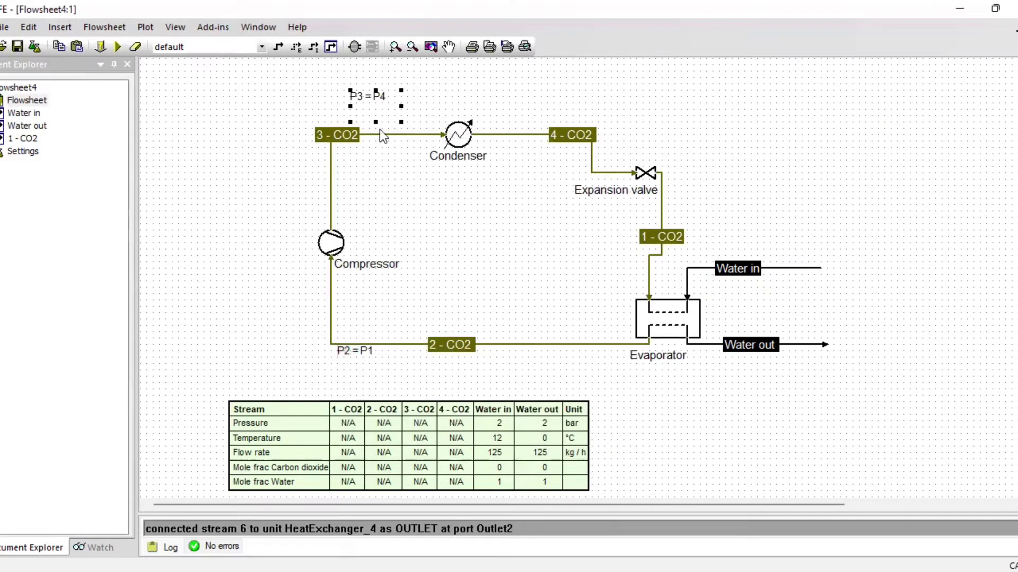
{"action": "left_click_drag", "start_coordinate": [376, 91], "coordinate": [377, 110]}
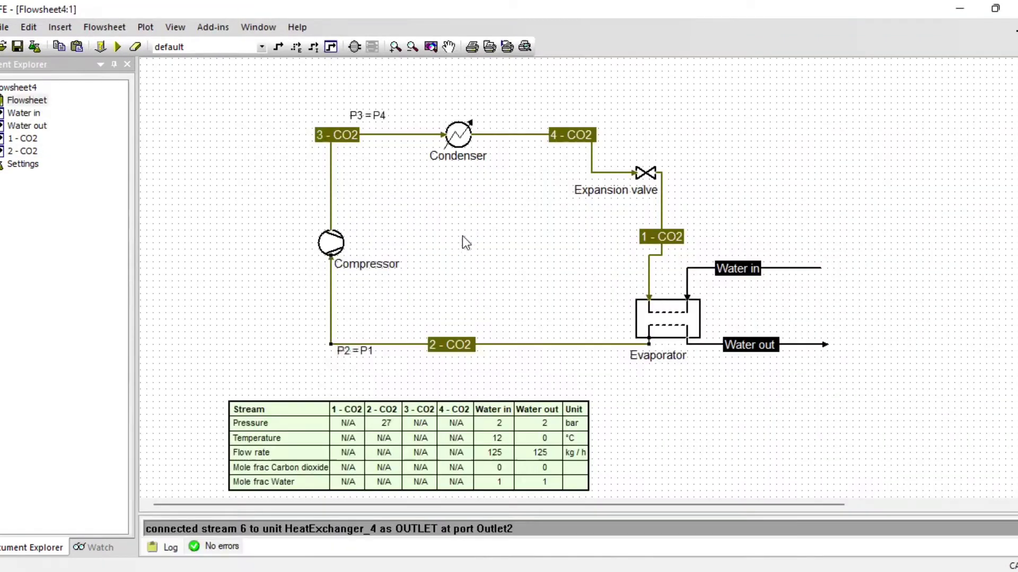
Set the 1 - CO2 stream pressure to 27 bar.
{"action": "double_click", "coordinate": [661, 236]}
{"action": "left_click", "coordinate": [276, 131]}
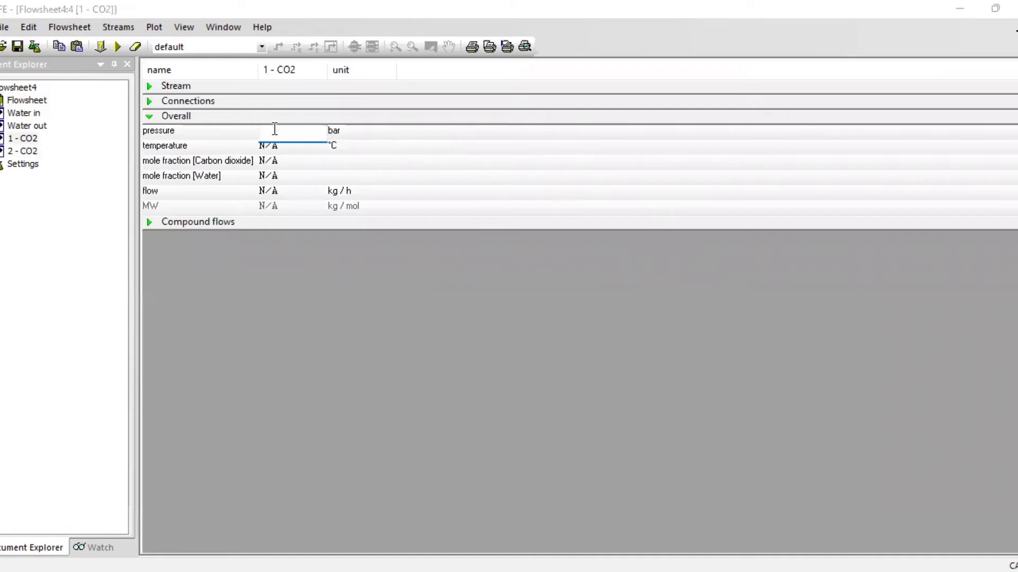
{"action": "type", "text": "27"}
{"action": "key", "text": "Return"}
{"action": "left_click", "coordinate": [281, 162]}
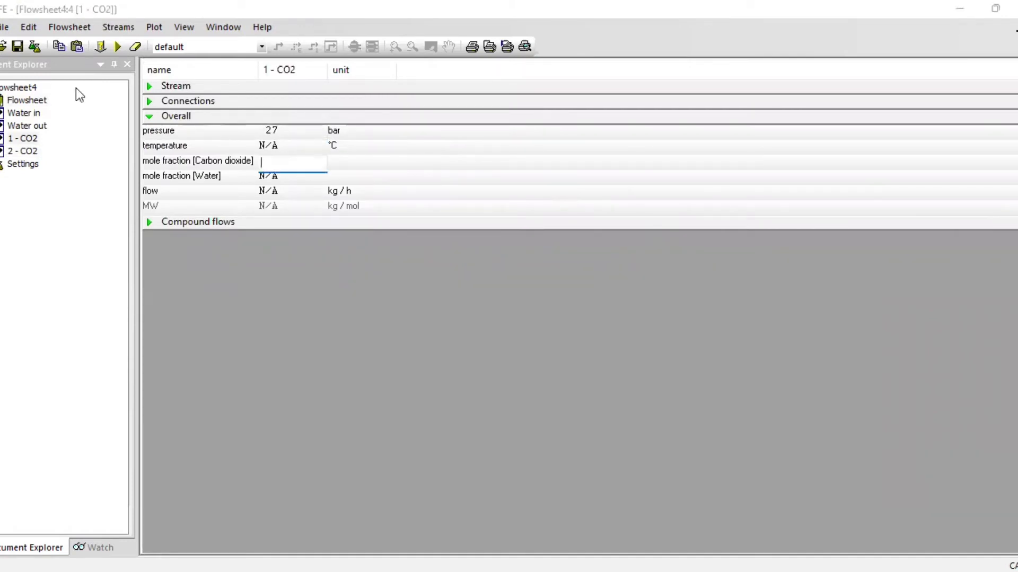
{"action": "double_click", "coordinate": [23, 103]}
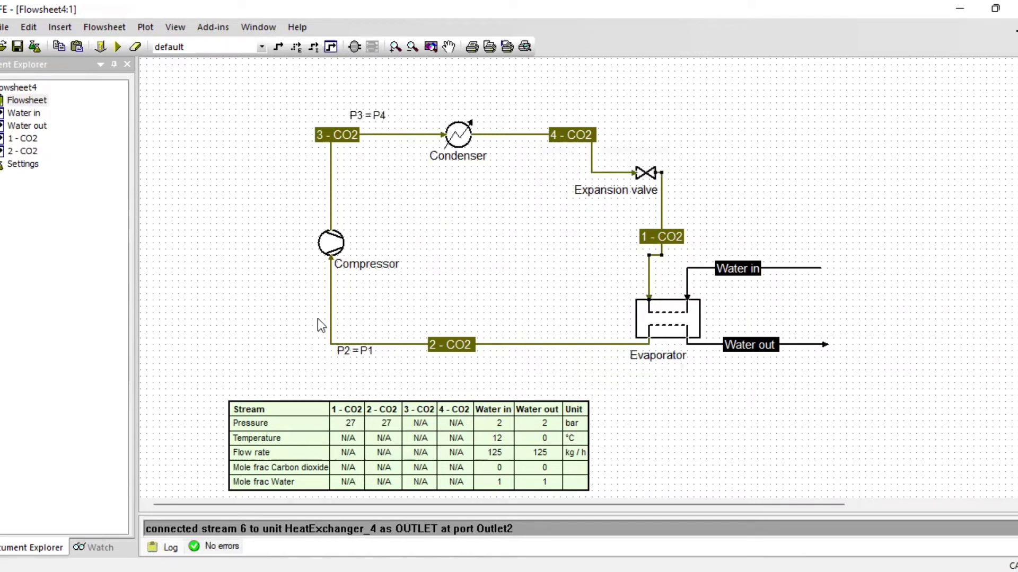
Set the 3 - CO2 and 4 - CO2 stream flows to 150 kg/h.
{"action": "double_click", "coordinate": [330, 202]}
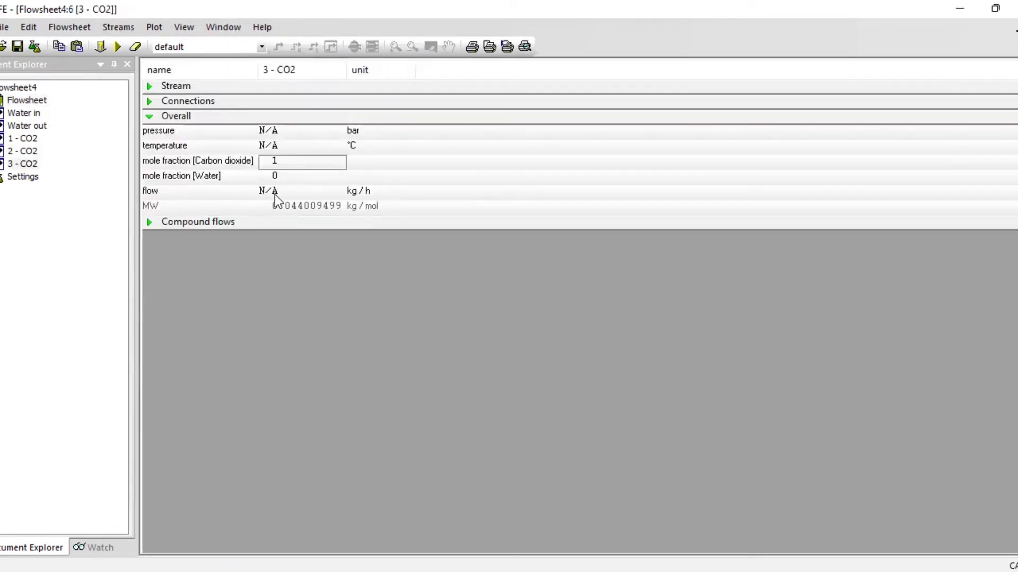
{"action": "left_click", "coordinate": [275, 191]}
{"action": "type", "text": "150"}
{"action": "key", "text": "Return"}
{"action": "double_click", "coordinate": [43, 98]}
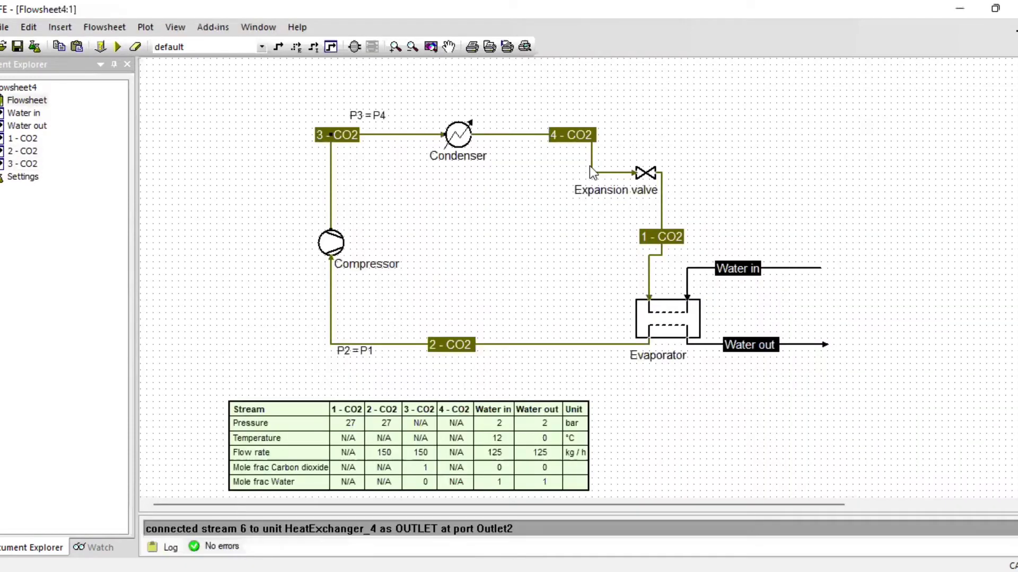
{"action": "double_click", "coordinate": [591, 169]}
{"action": "left_click", "coordinate": [273, 192]}
{"action": "type", "text": "150"}
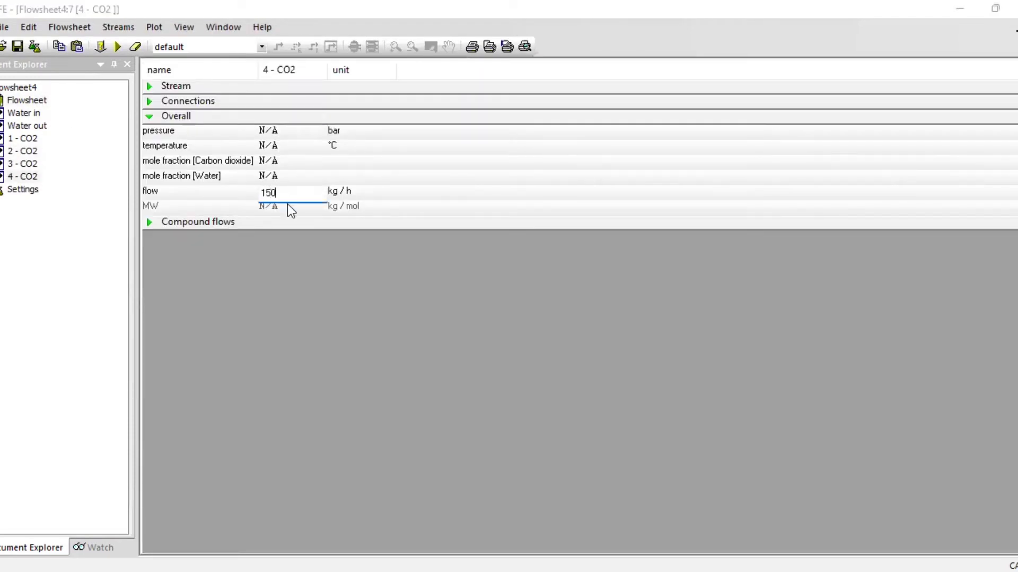
{"action": "key", "text": "Return"}
{"action": "double_click", "coordinate": [25, 98]}
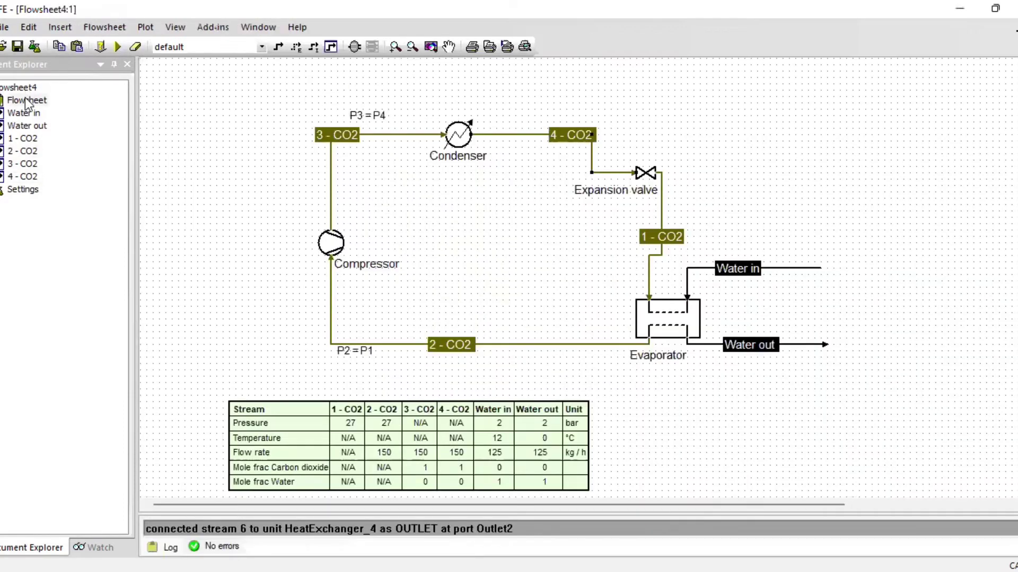
Enter 150 for the 1 - CO2 stream.
{"action": "double_click", "coordinate": [660, 218]}
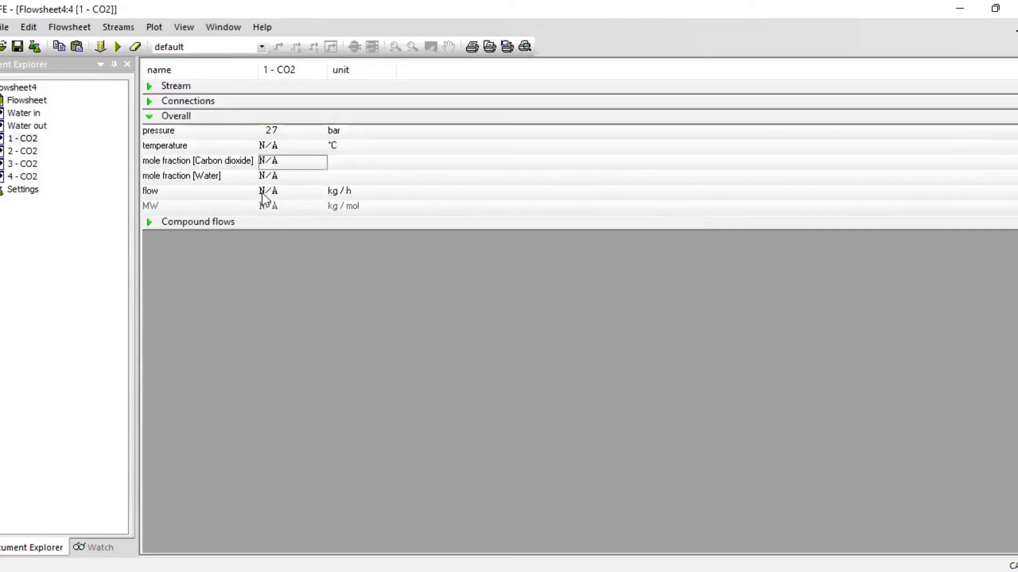
{"action": "left_click", "coordinate": [268, 194]}
{"action": "type", "text": "150"}
{"action": "key", "text": "Return"}
{"action": "key", "text": "ctrl+Tab"}
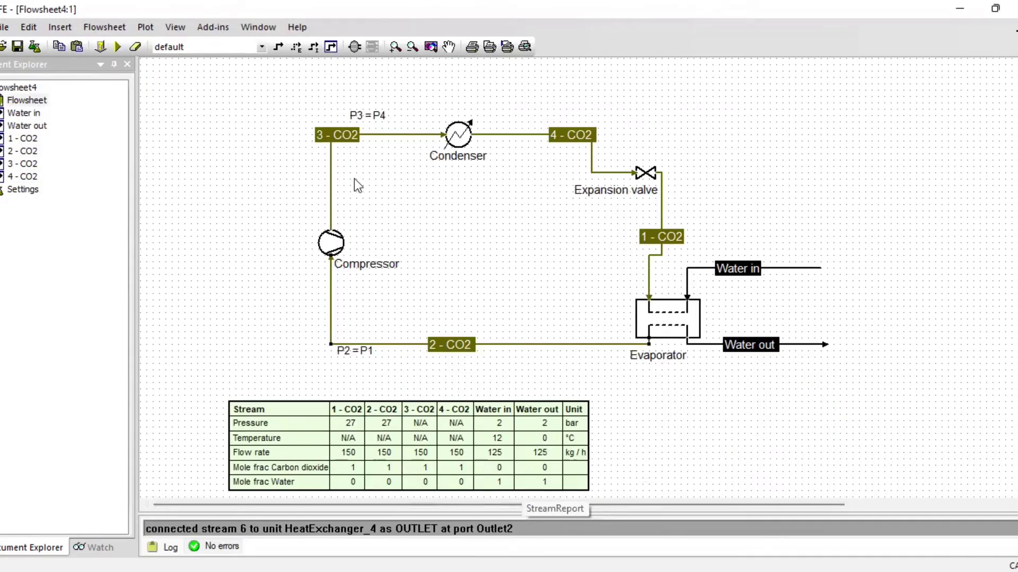
Set the 3 - CO2 and 4 - CO2 stream pressures to 60 bar.
{"action": "double_click", "coordinate": [373, 135]}
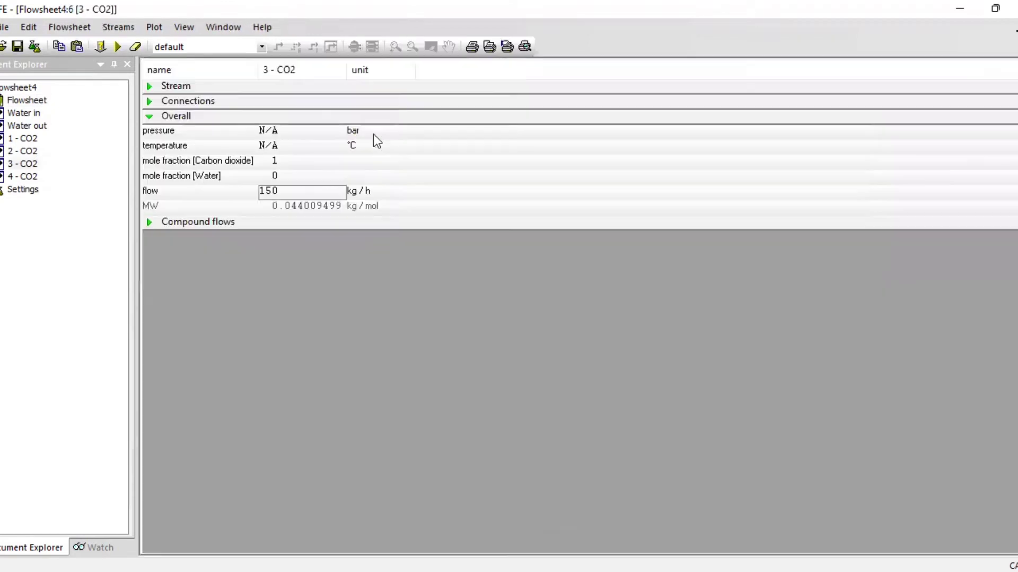
{"action": "left_click", "coordinate": [316, 132]}
{"action": "type", "text": "60"}
{"action": "key", "text": "Return"}
{"action": "key", "text": "ctrl+Tab"}
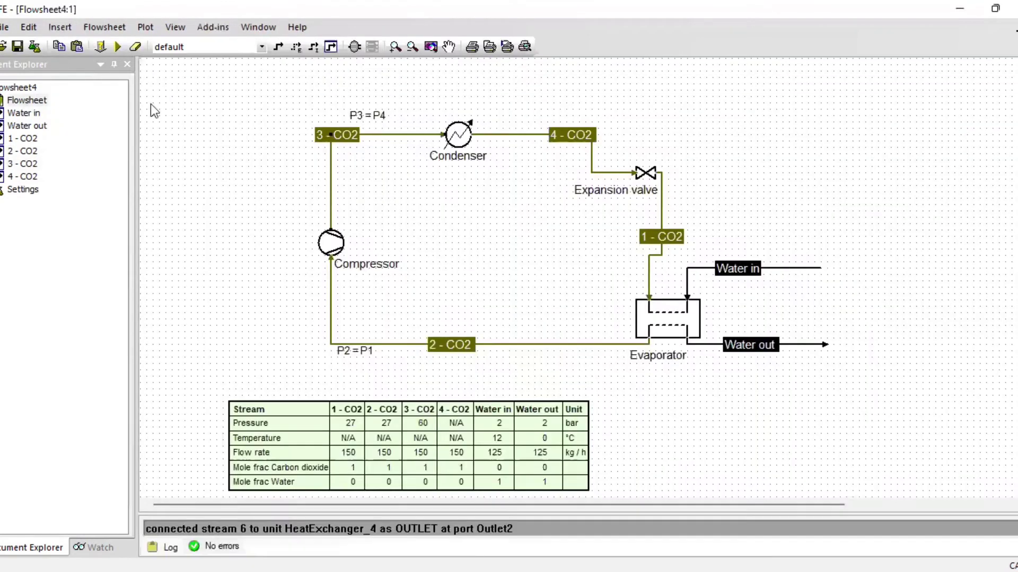
{"action": "double_click", "coordinate": [594, 173]}
{"action": "left_click", "coordinate": [282, 132]}
{"action": "type", "text": "60"}
{"action": "key", "text": "Return"}
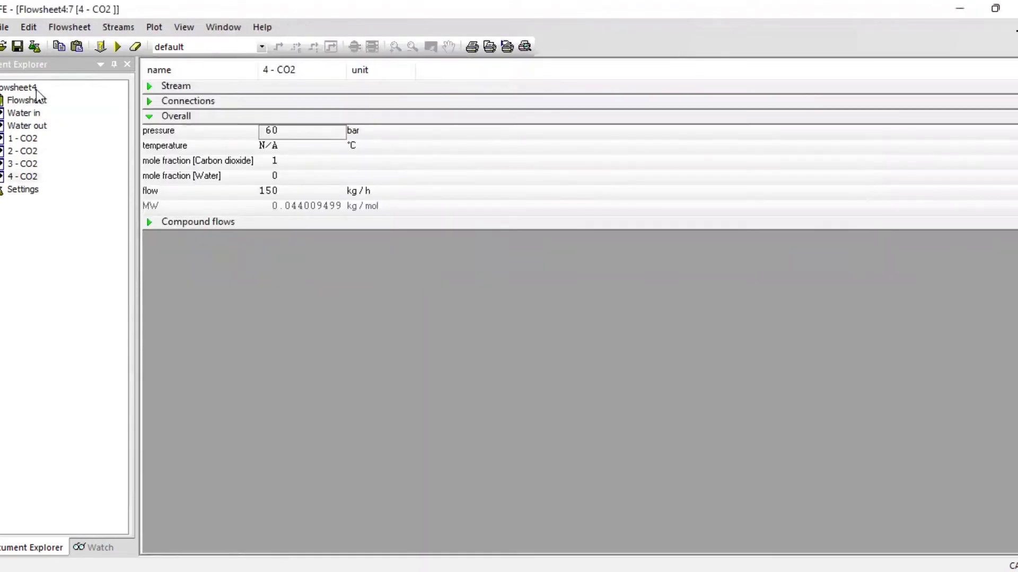
{"action": "key", "text": "ctrl+Tab"}
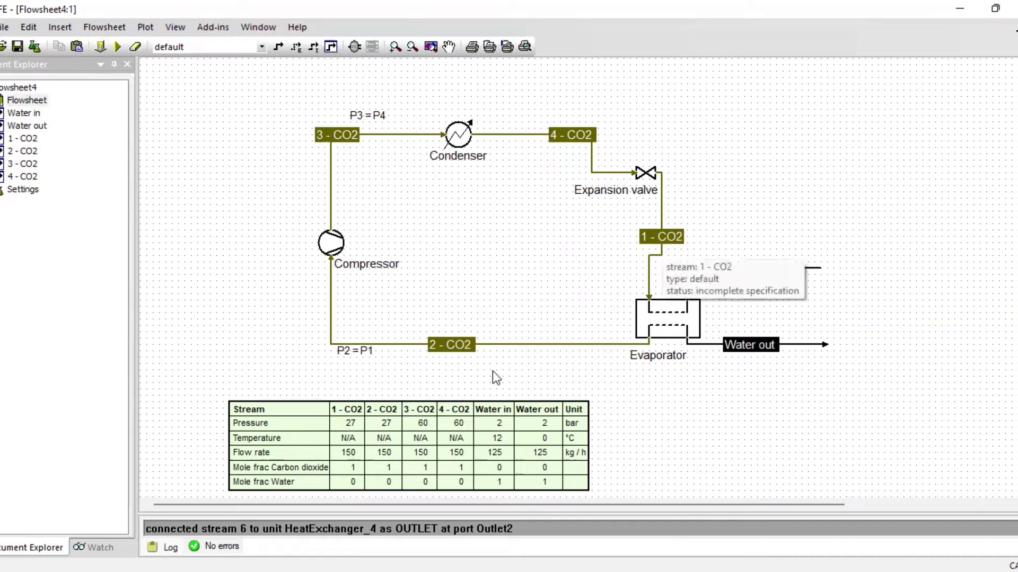
Specify the expansion valve by an outlet pressure of 27 bar.
{"action": "double_click", "coordinate": [646, 175]}
{"action": "left_click", "coordinate": [370, 403]}
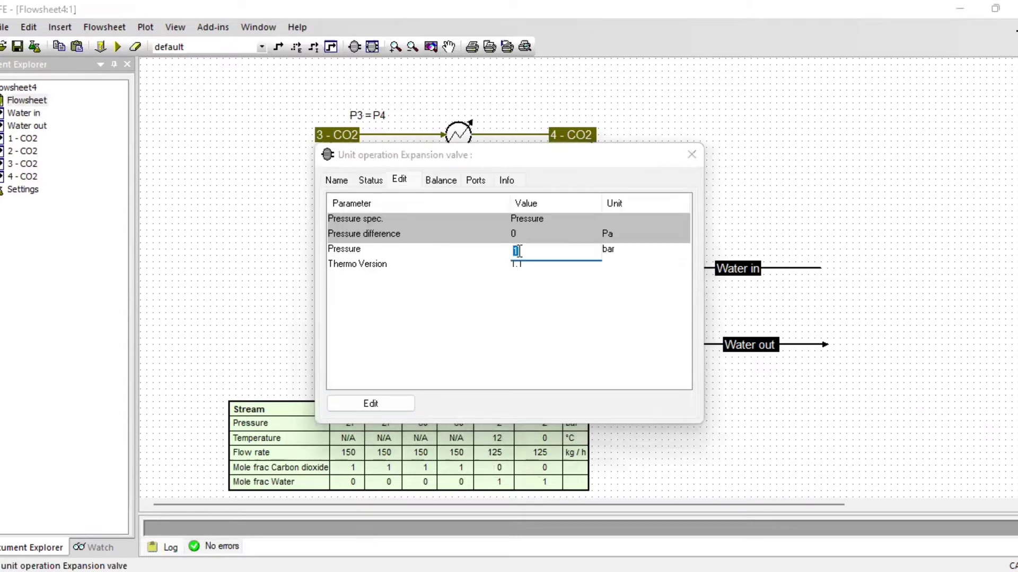
{"action": "type", "text": "27"}
{"action": "key", "text": "Return"}
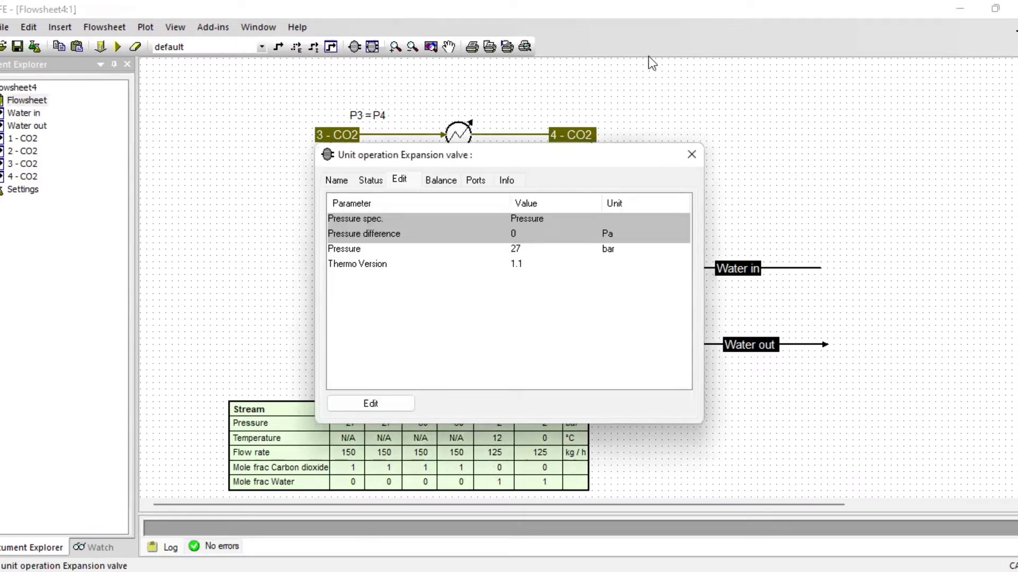
{"action": "left_click", "coordinate": [695, 154]}
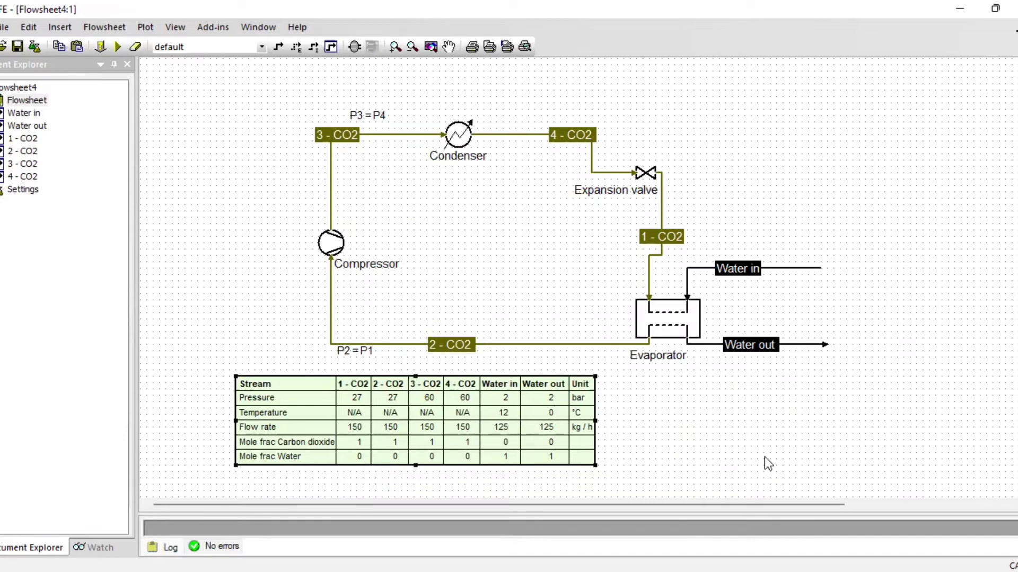
Solve the flowsheet, then reset it and confirm the reset.
{"action": "left_click", "coordinate": [117, 47]}
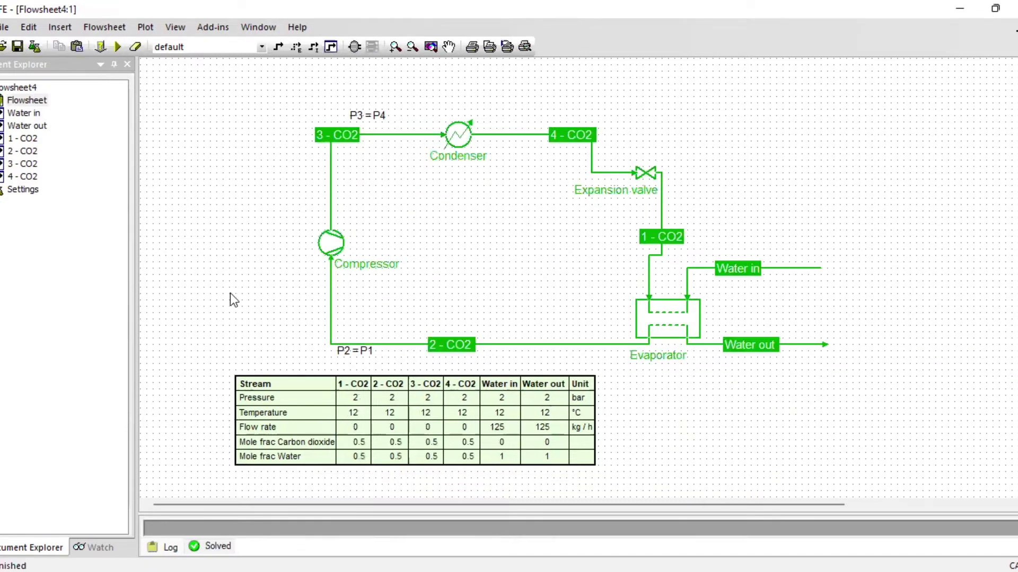
{"action": "left_click", "coordinate": [136, 47]}
{"action": "left_click", "coordinate": [482, 293]}
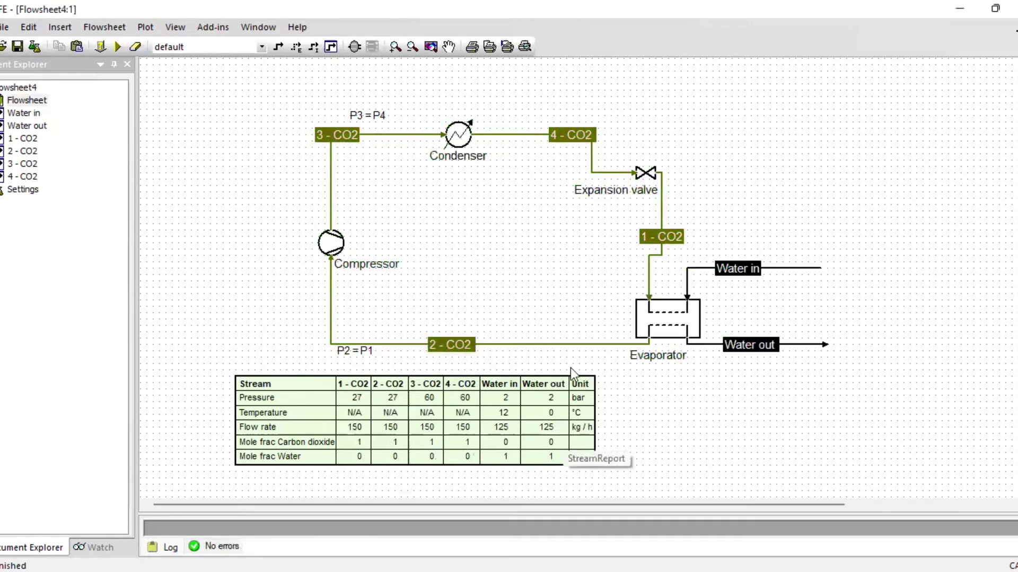
Set the condenser to outlet-temperature specification at 22 °C.
{"action": "double_click", "coordinate": [458, 136]}
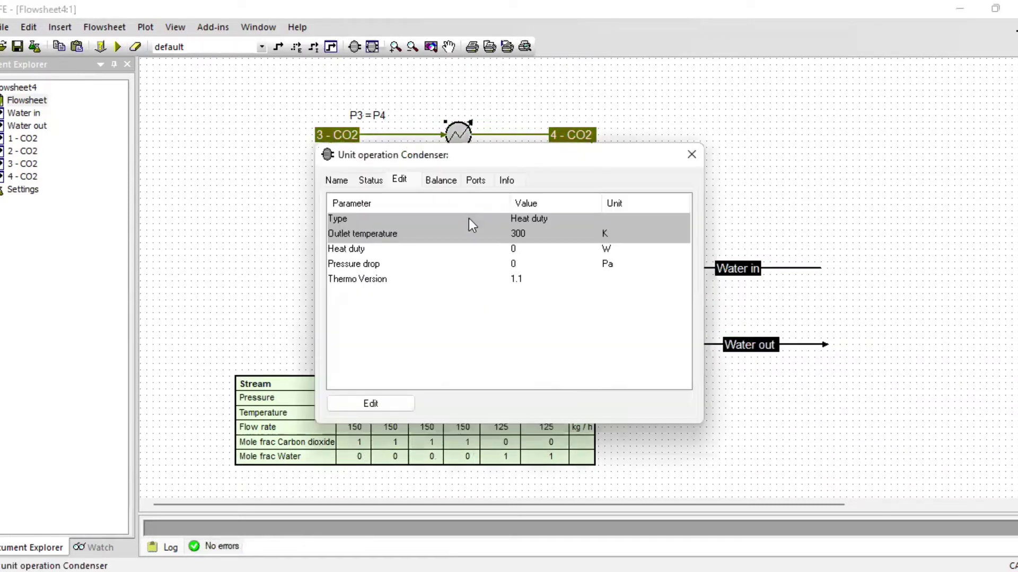
{"action": "left_click", "coordinate": [532, 234]}
{"action": "type", "text": "22"}
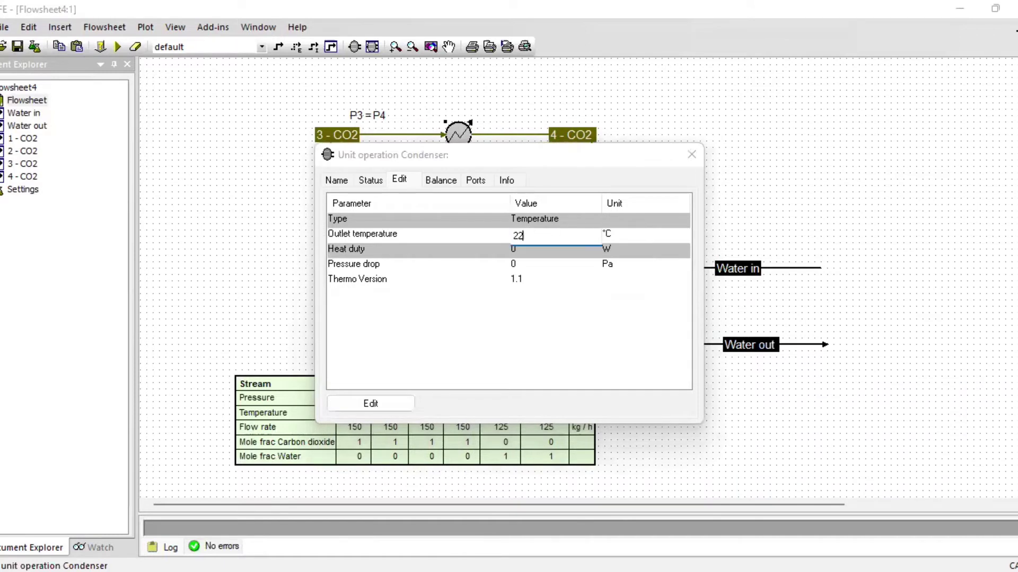
{"action": "left_click", "coordinate": [691, 155]}
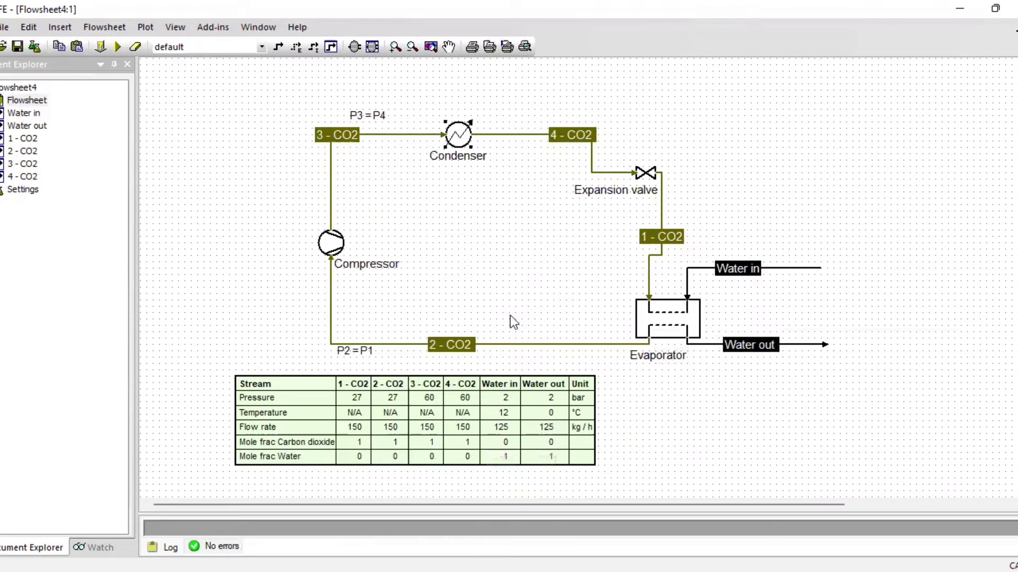
Set the 4 - CO2 stream temperature to 22 °C.
{"action": "double_click", "coordinate": [595, 172]}
{"action": "left_click", "coordinate": [294, 151]}
{"action": "type", "text": "22"}
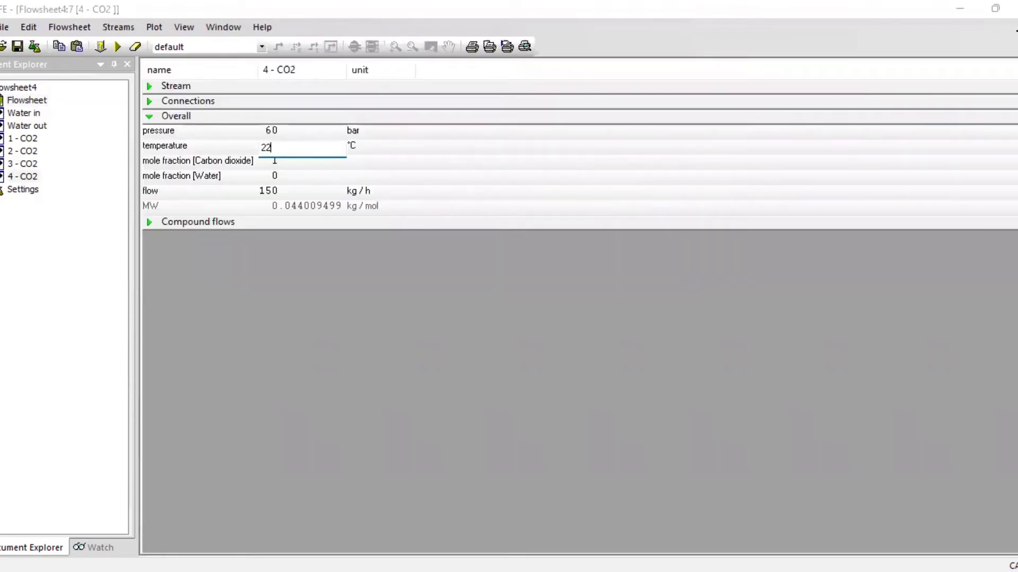
{"action": "key", "text": "Return"}
{"action": "double_click", "coordinate": [16, 99]}
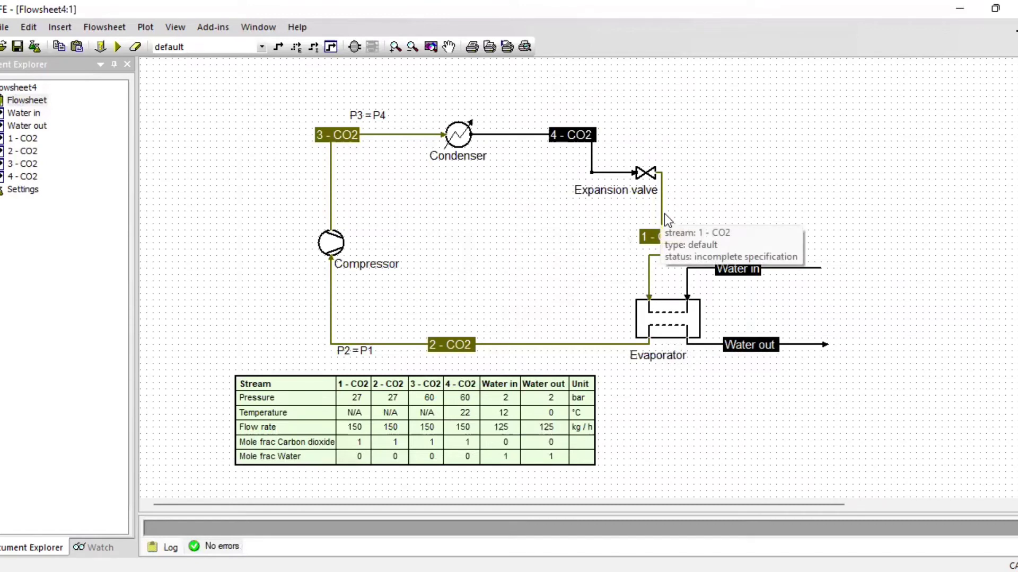
Set stream temperatures to -9 °C for 1 - CO2 and 9 °C for 2 - CO2.
{"action": "double_click", "coordinate": [658, 207]}
{"action": "left_click", "coordinate": [285, 151]}
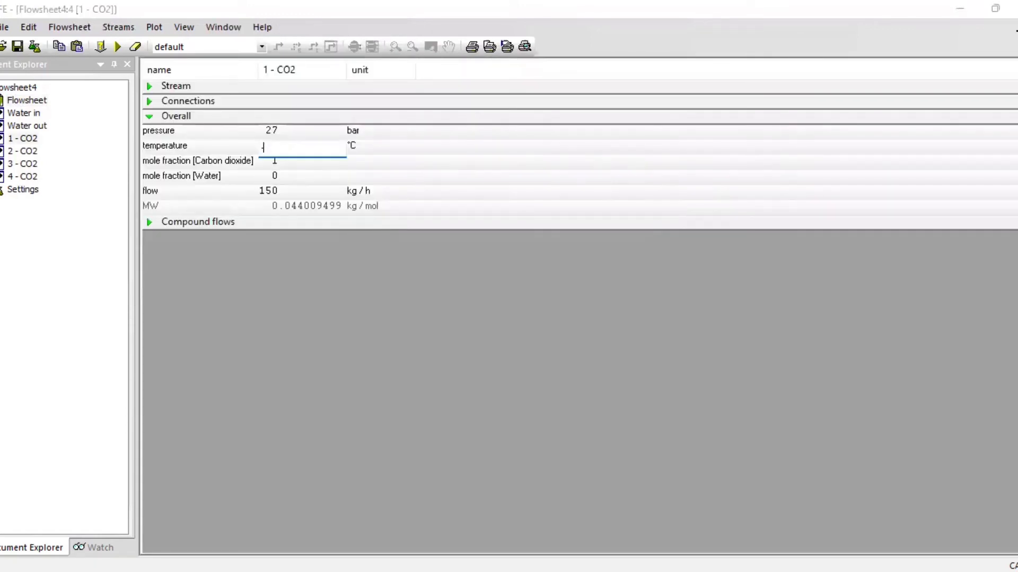
{"action": "type", "text": "-9"}
{"action": "key", "text": "Return"}
{"action": "double_click", "coordinate": [27, 100]}
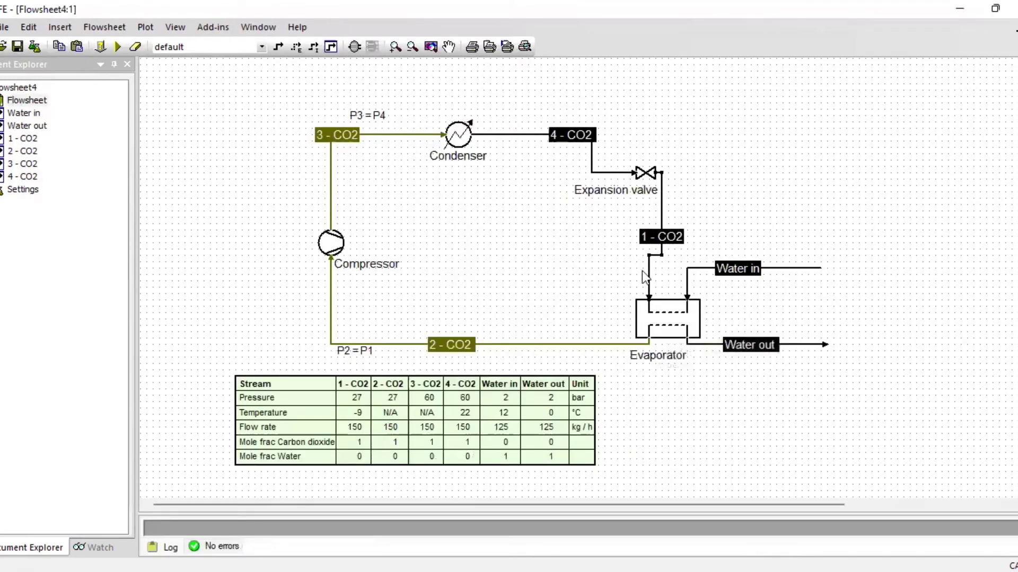
{"action": "double_click", "coordinate": [370, 344]}
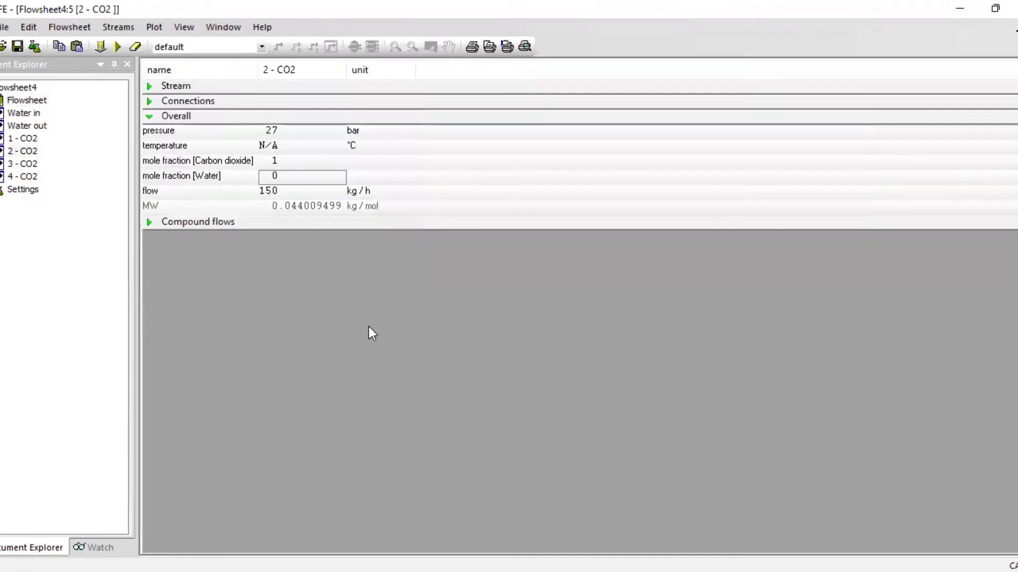
{"action": "left_click", "coordinate": [286, 145]}
{"action": "type", "text": "9"}
{"action": "key", "text": "Return"}
{"action": "double_click", "coordinate": [26, 100]}
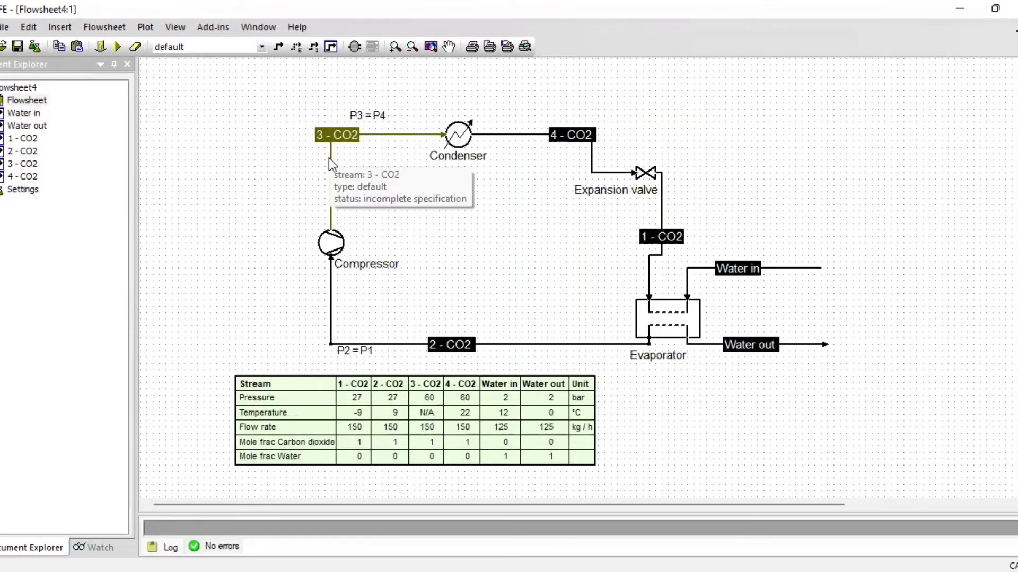
Switch the compressor specification to energy demand.
{"action": "double_click", "coordinate": [333, 245]}
{"action": "left_click", "coordinate": [386, 400]}
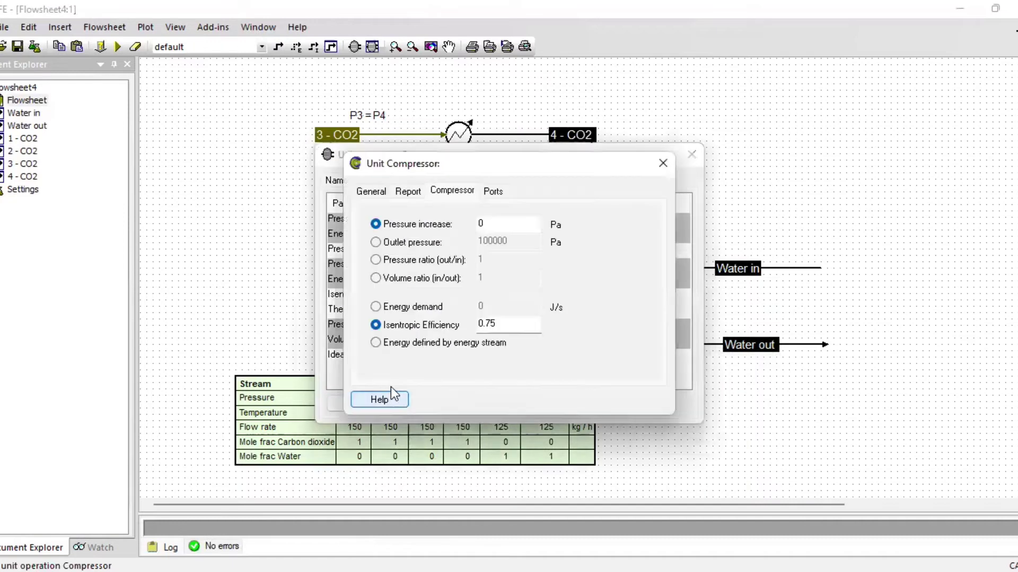
{"action": "left_click", "coordinate": [391, 306]}
{"action": "left_click", "coordinate": [662, 163]}
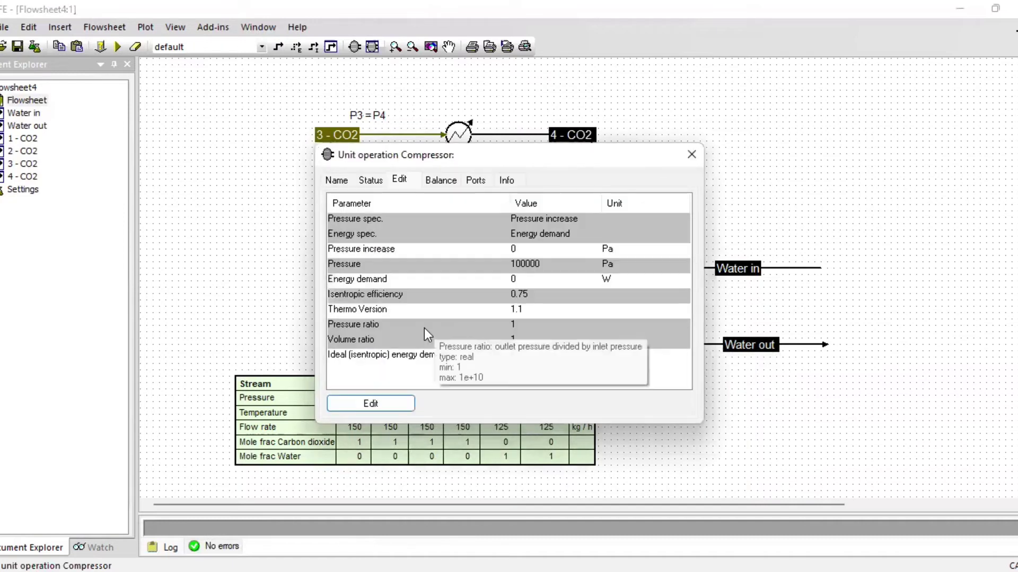
Set the compressor energy demand to 3.19 kW and solve the flowsheet.
{"action": "left_click", "coordinate": [609, 281]}
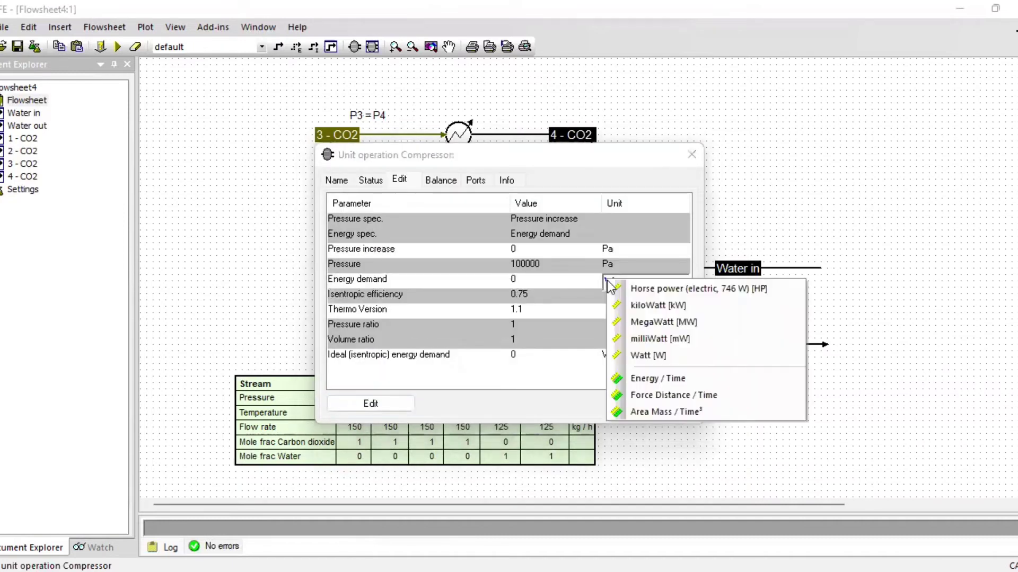
{"action": "left_click", "coordinate": [636, 305]}
{"action": "left_click", "coordinate": [527, 285]}
{"action": "type", "text": "3"}
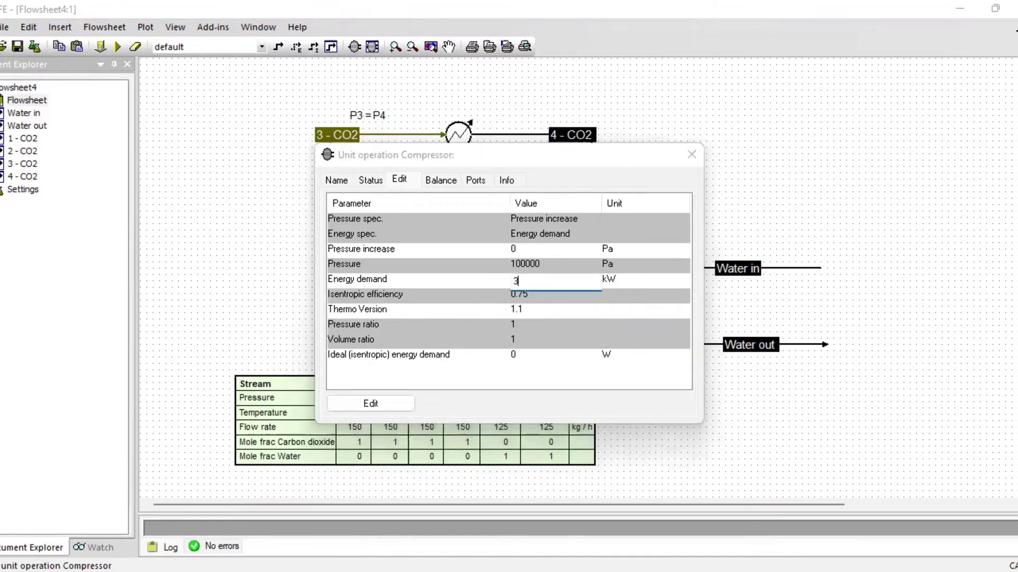
{"action": "type", "text": ".19"}
{"action": "key", "text": "Return"}
{"action": "left_click", "coordinate": [688, 165]}
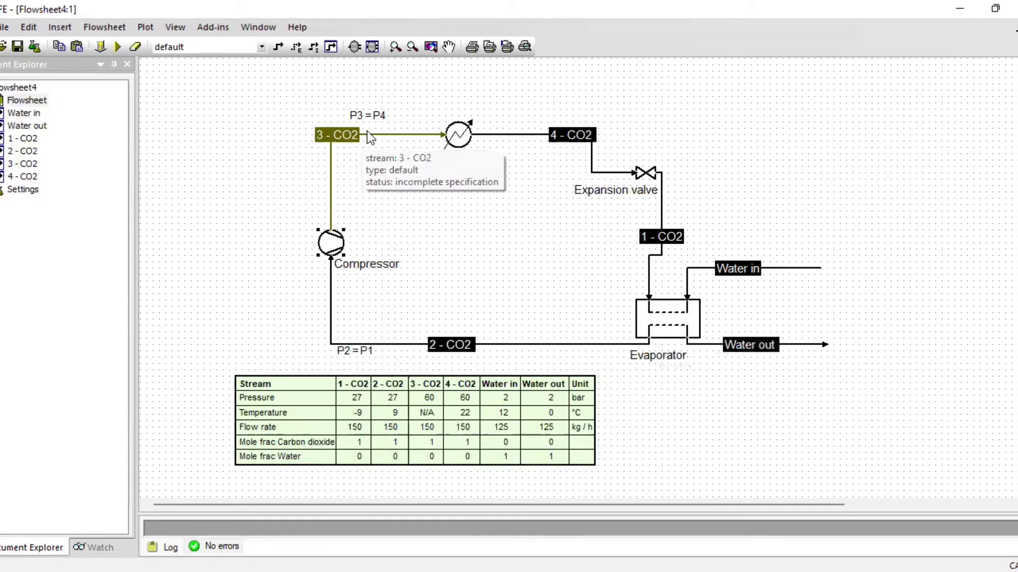
{"action": "left_click", "coordinate": [170, 120]}
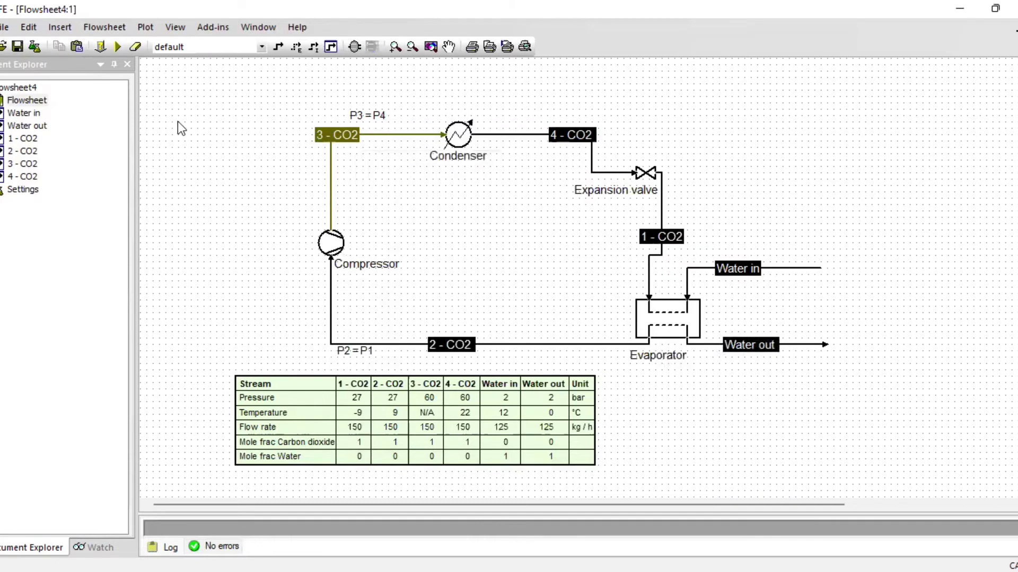
{"action": "left_click", "coordinate": [117, 47]}
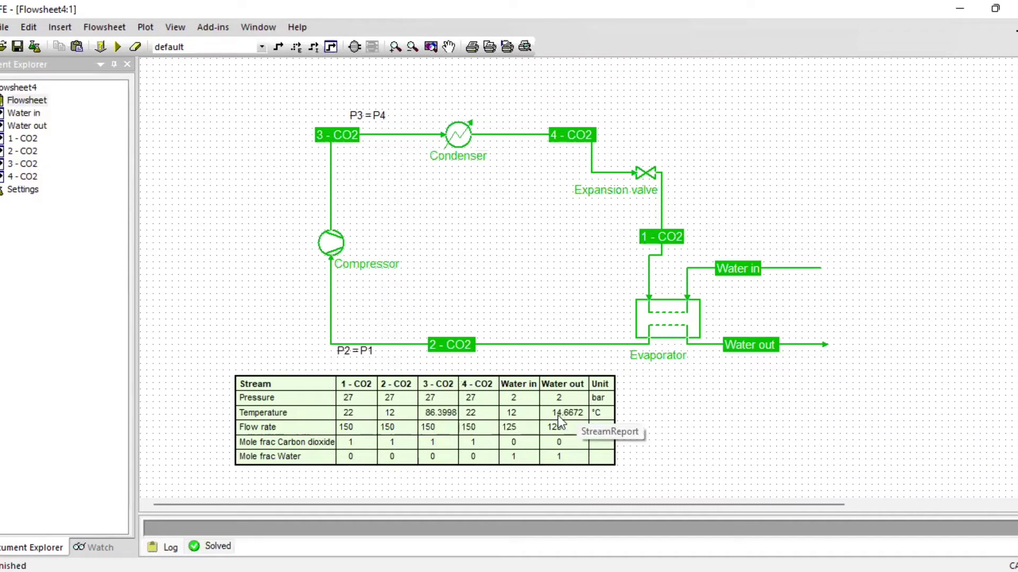
Reset the flowsheet and set the 3 - CO2 temperature to 105 °C.
{"action": "left_click", "coordinate": [135, 46]}
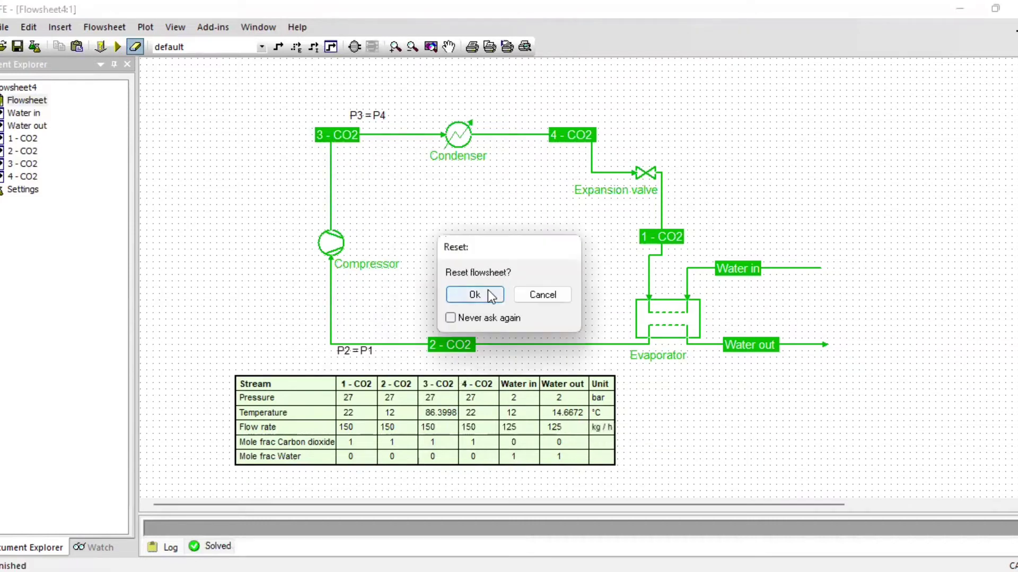
{"action": "left_click", "coordinate": [474, 295]}
{"action": "double_click", "coordinate": [330, 154]}
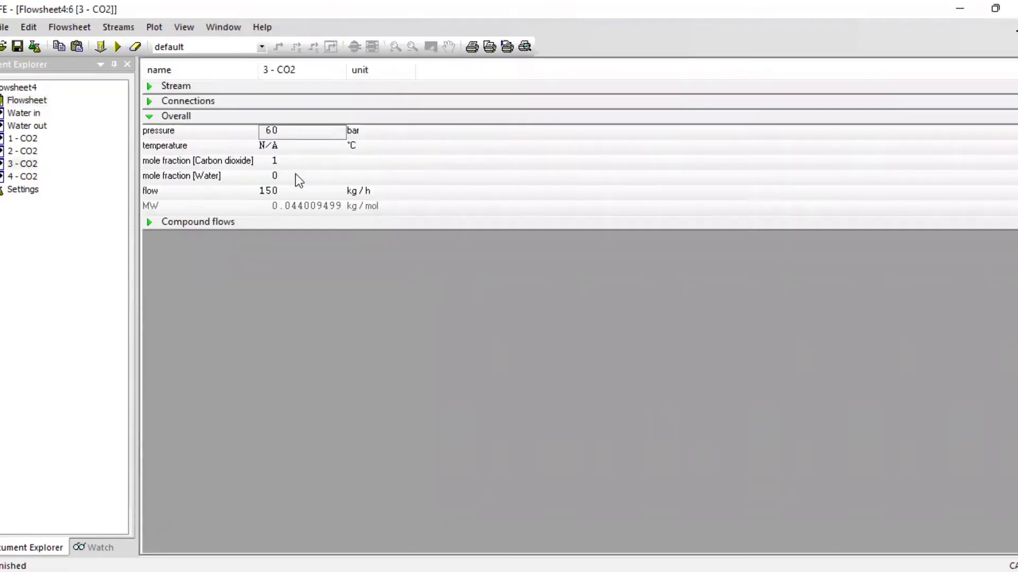
{"action": "left_click", "coordinate": [287, 146]}
{"action": "type", "text": "105"}
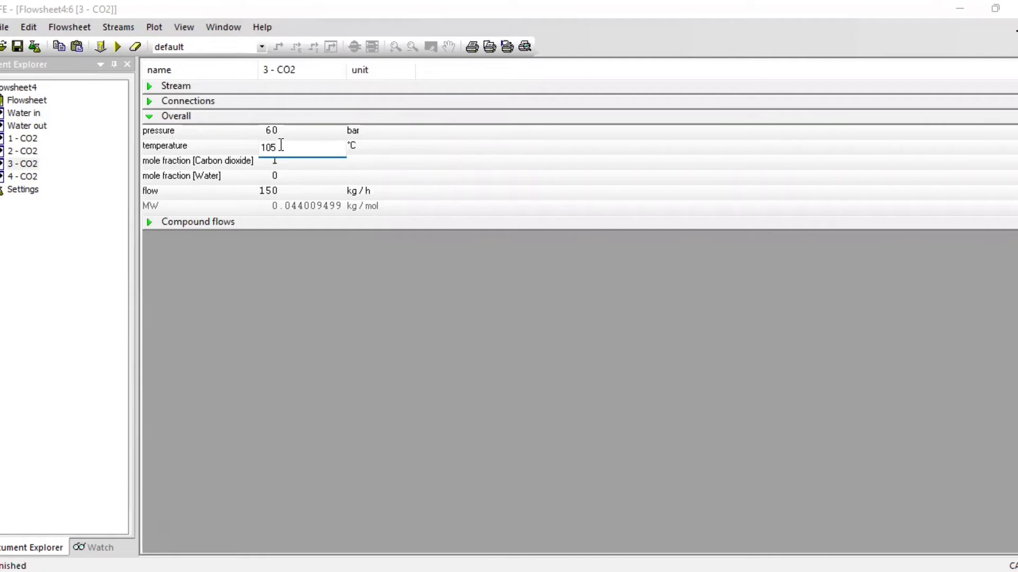
{"action": "double_click", "coordinate": [38, 100]}
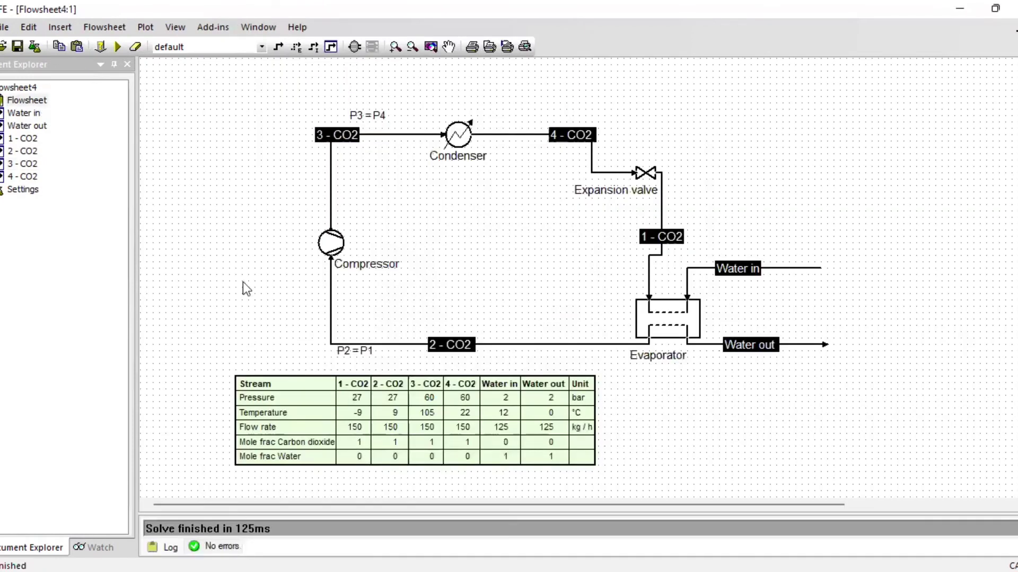
Make the Evaporator an LMTD exchanger with 450 W/K heat transfer.
{"action": "double_click", "coordinate": [644, 332]}
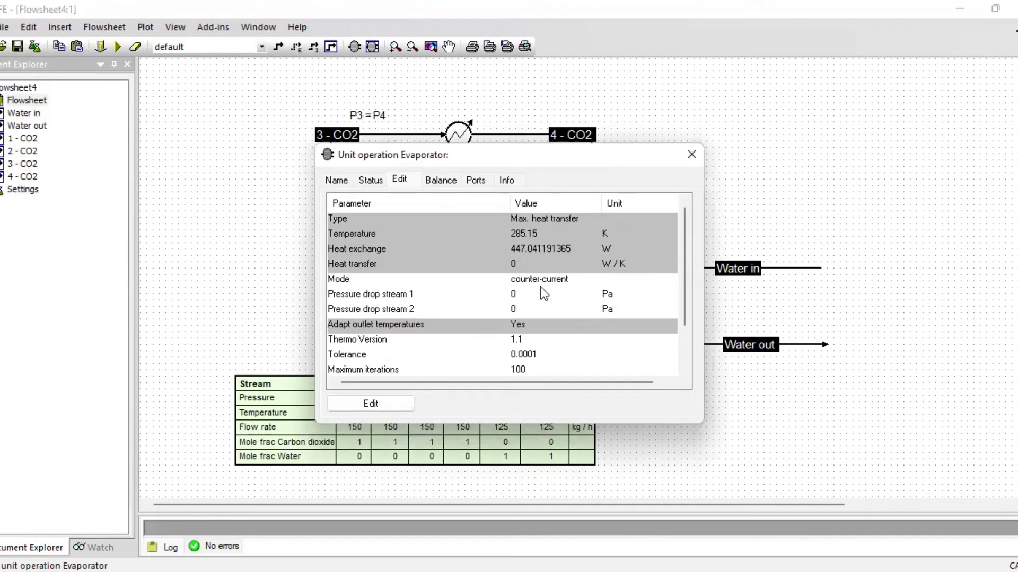
{"action": "left_click", "coordinate": [358, 403]}
{"action": "left_click", "coordinate": [466, 221]}
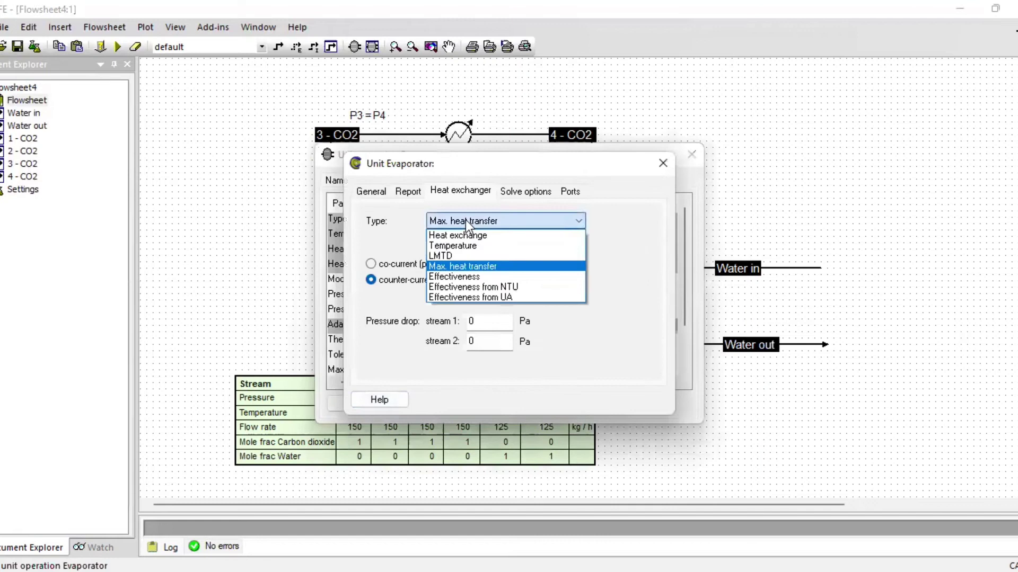
{"action": "left_click", "coordinate": [456, 255]}
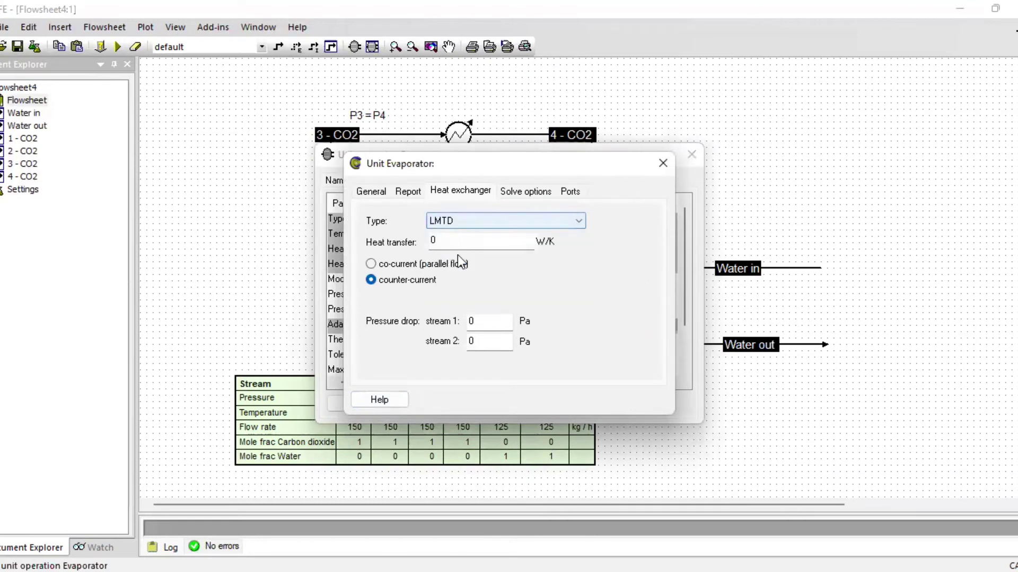
{"action": "left_click", "coordinate": [462, 241]}
{"action": "key", "text": "BackSpace"}
{"action": "type", "text": "400"}
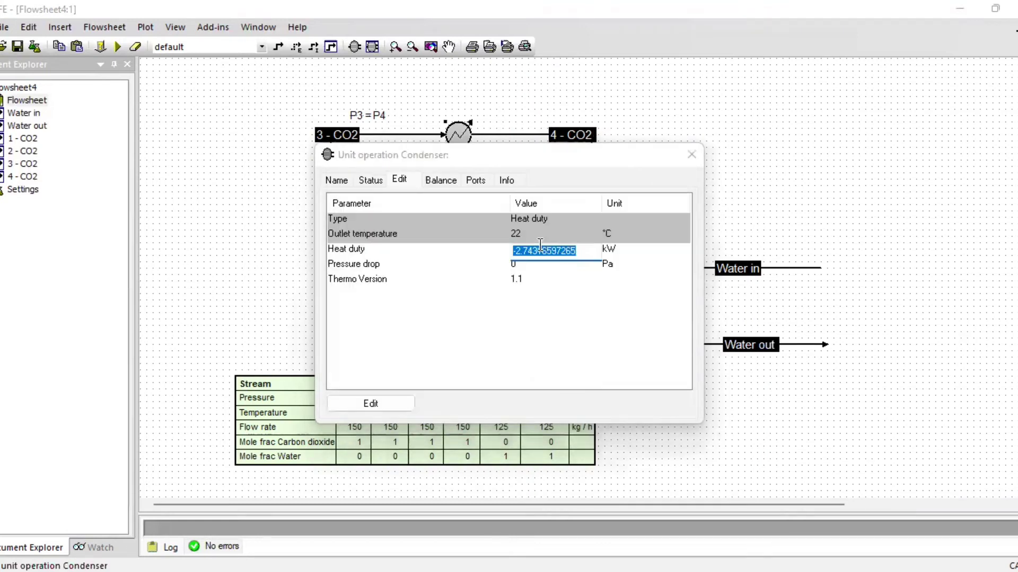
Set the Condenser heat duty to -5 kW and solve the flowsheet.
{"action": "type", "text": "-5"}
{"action": "left_click", "coordinate": [692, 155]}
{"action": "left_click", "coordinate": [116, 48]}
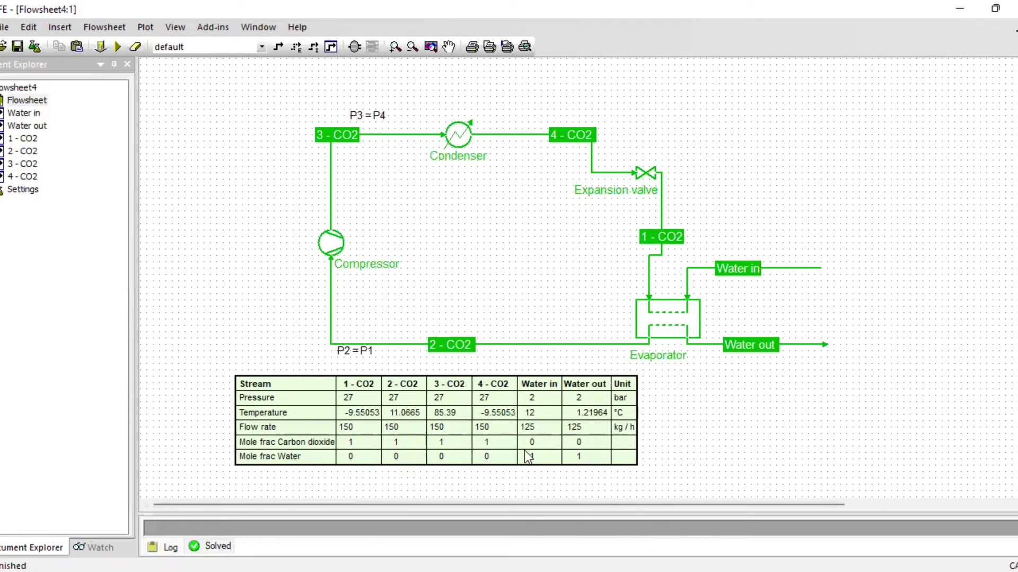
Change the Water in flow to 110 kg/h and re-solve the flowsheet.
{"action": "double_click", "coordinate": [527, 391]}
{"action": "left_click", "coordinate": [273, 192]}
{"action": "type", "text": "100"}
{"action": "key", "text": "BackSpace"}
{"action": "key", "text": "BackSpace"}
{"action": "type", "text": "30"}
{"action": "key", "text": "Return"}
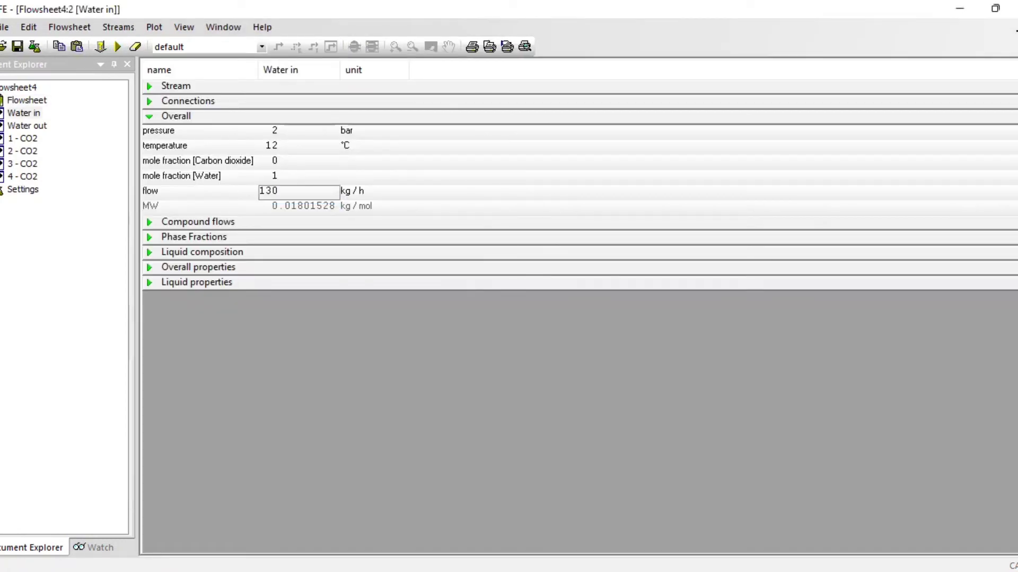
{"action": "double_click", "coordinate": [27, 100]}
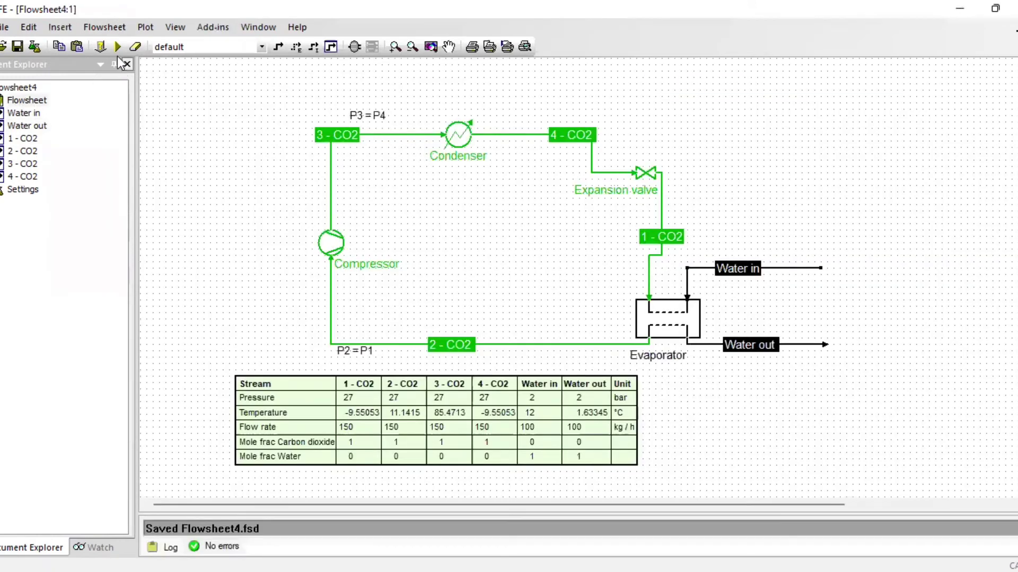
{"action": "left_click", "coordinate": [118, 46]}
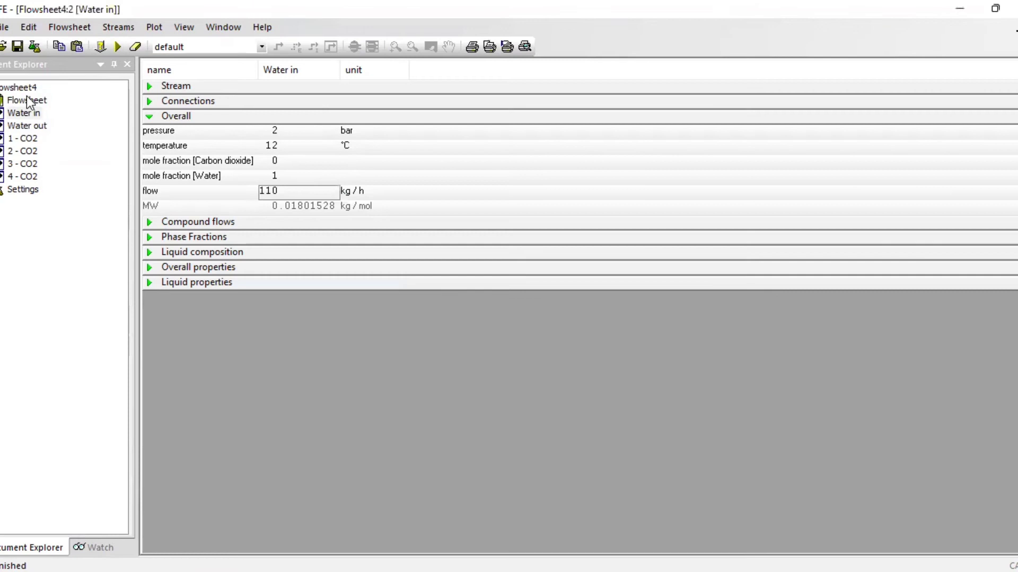
{"action": "double_click", "coordinate": [26, 100]}
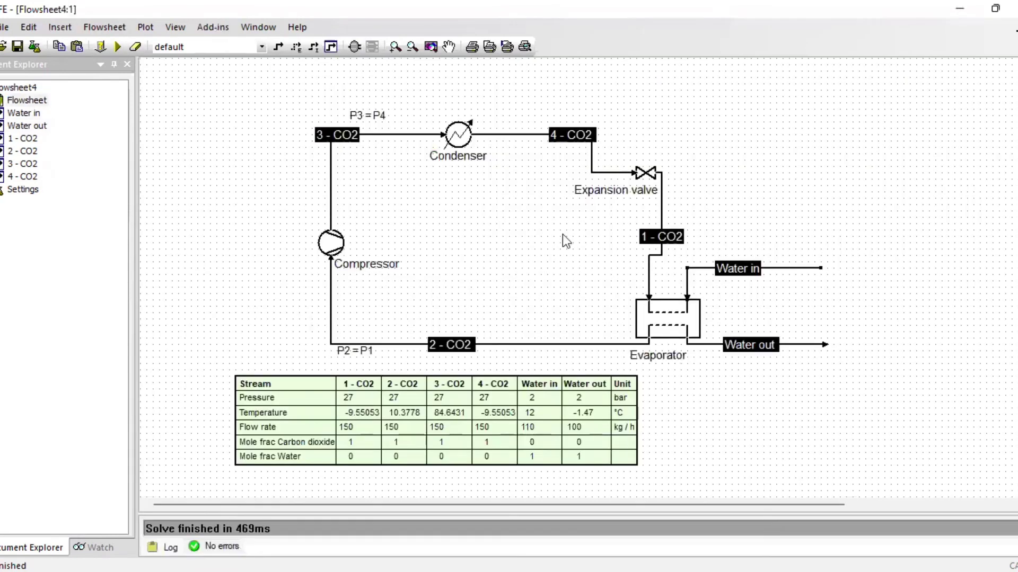
{"action": "left_click", "coordinate": [118, 46]}
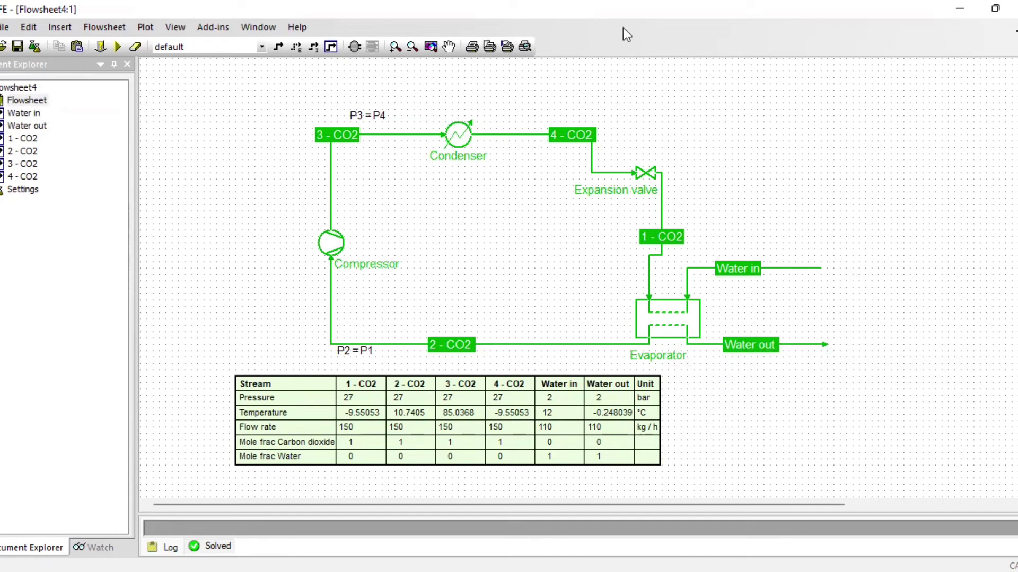
Set the Compressor energy demand to 3.25 kW and re-solve.
{"action": "left_click", "coordinate": [337, 253]}
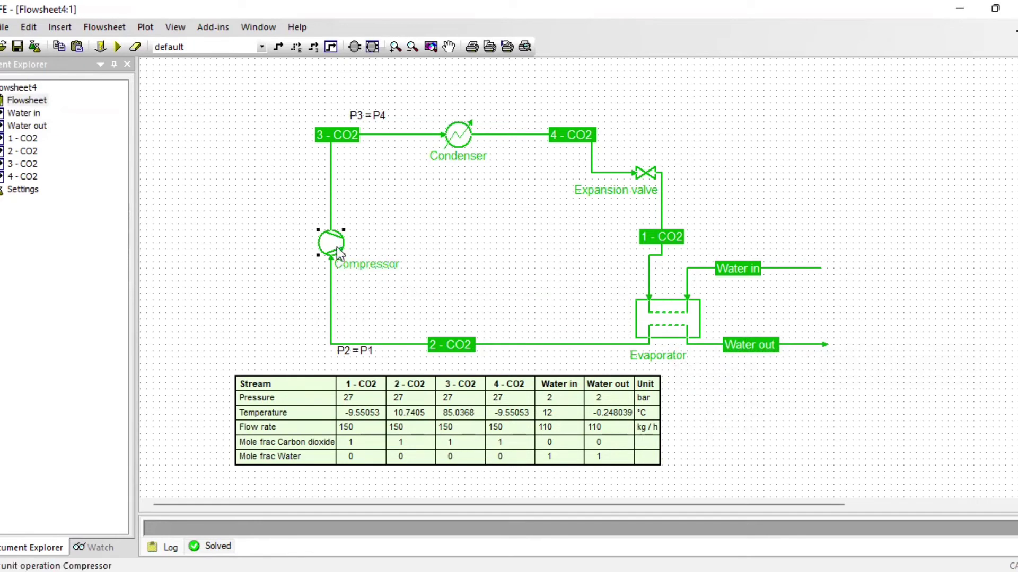
{"action": "double_click", "coordinate": [336, 247]}
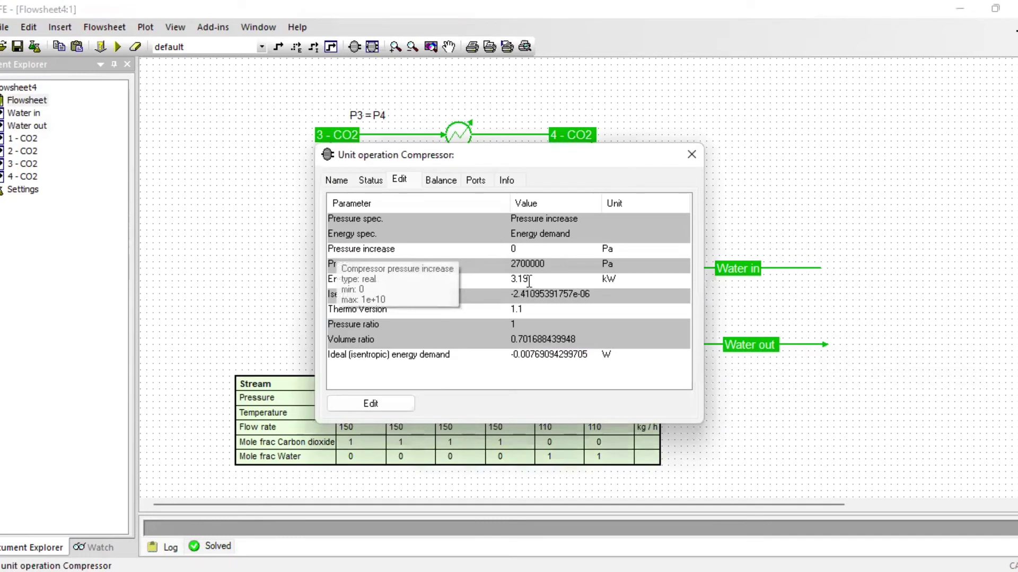
{"action": "double_click", "coordinate": [551, 287]}
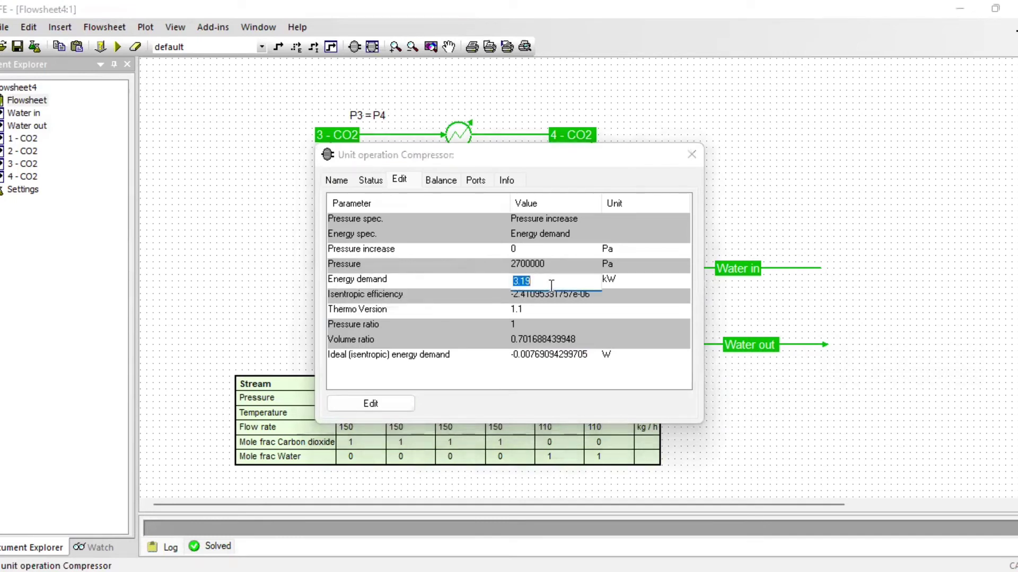
{"action": "type", "text": "3.25"}
{"action": "key", "text": "Return"}
{"action": "left_click", "coordinate": [691, 155]}
{"action": "left_click", "coordinate": [116, 49]}
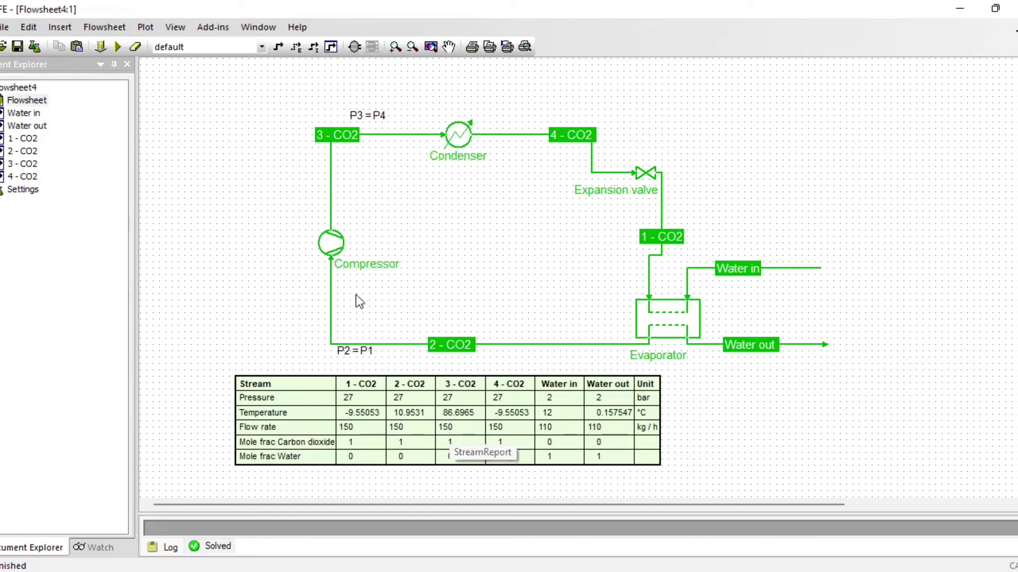
Lower the Compressor energy demand to 3.2 kW and re-solve.
{"action": "double_click", "coordinate": [329, 253]}
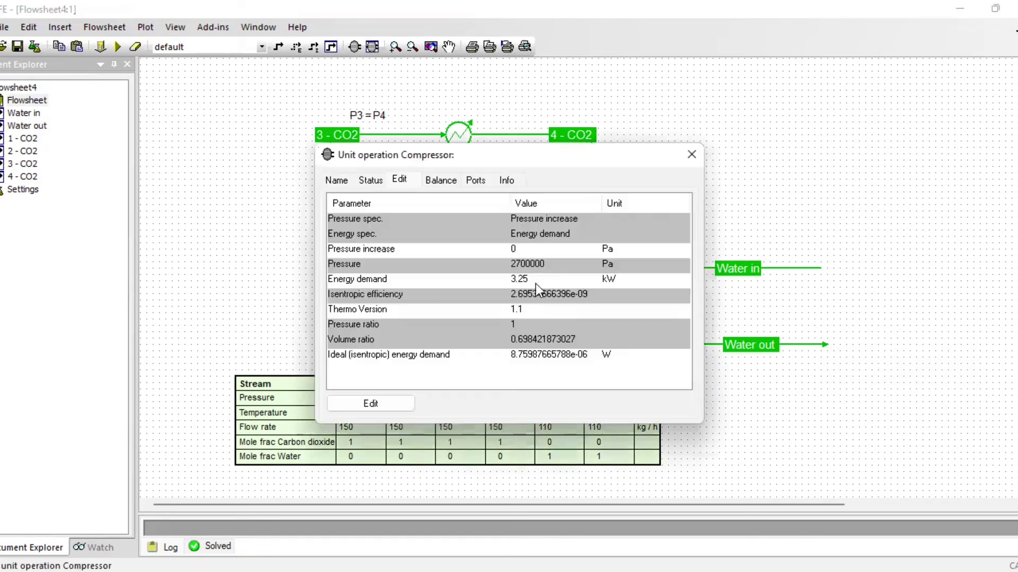
{"action": "left_click", "coordinate": [535, 281]}
{"action": "type", "text": "3.2"}
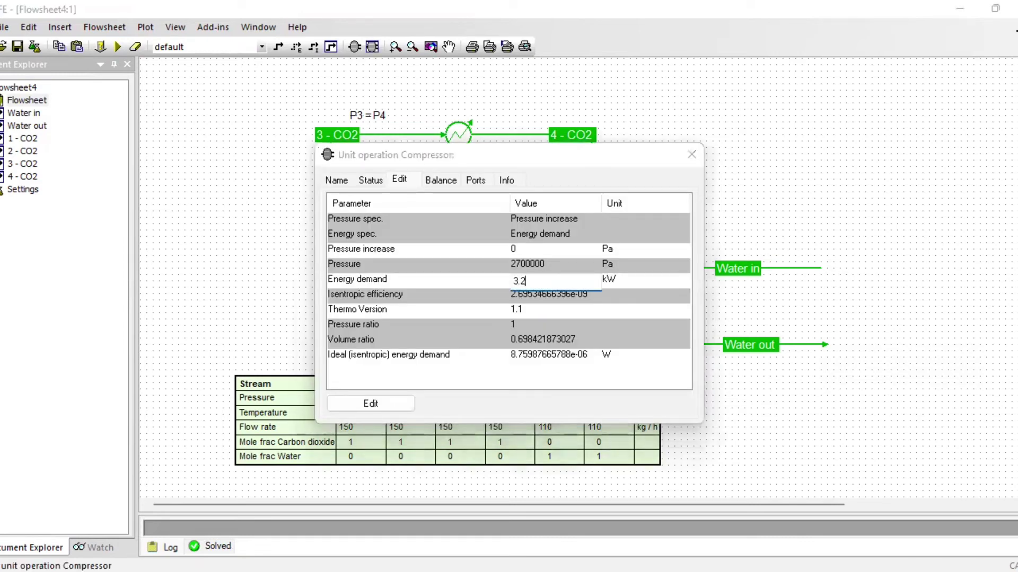
{"action": "key", "text": "Return"}
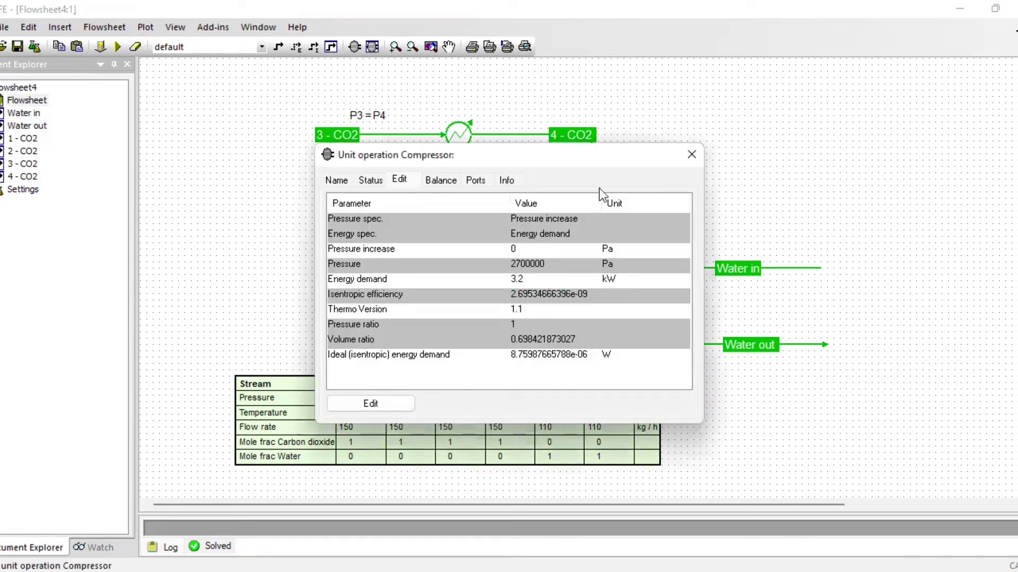
{"action": "left_click", "coordinate": [688, 152]}
{"action": "left_click", "coordinate": [118, 48]}
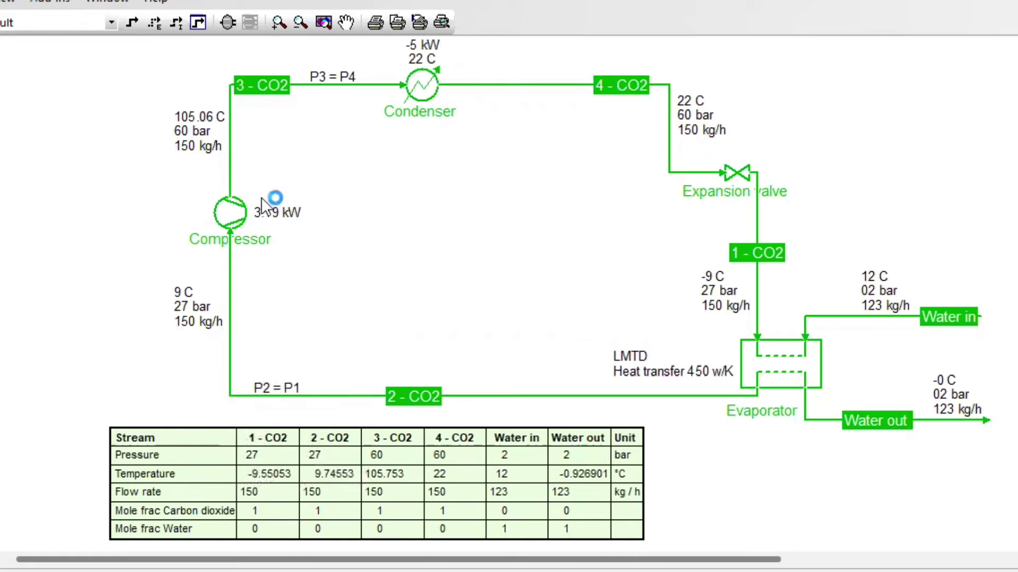
Check each stream's solved conditions, e.g. 1 - CO2 at -9.55053 °C and 27 bar.
{"action": "mouse_move", "coordinate": [232, 397]}
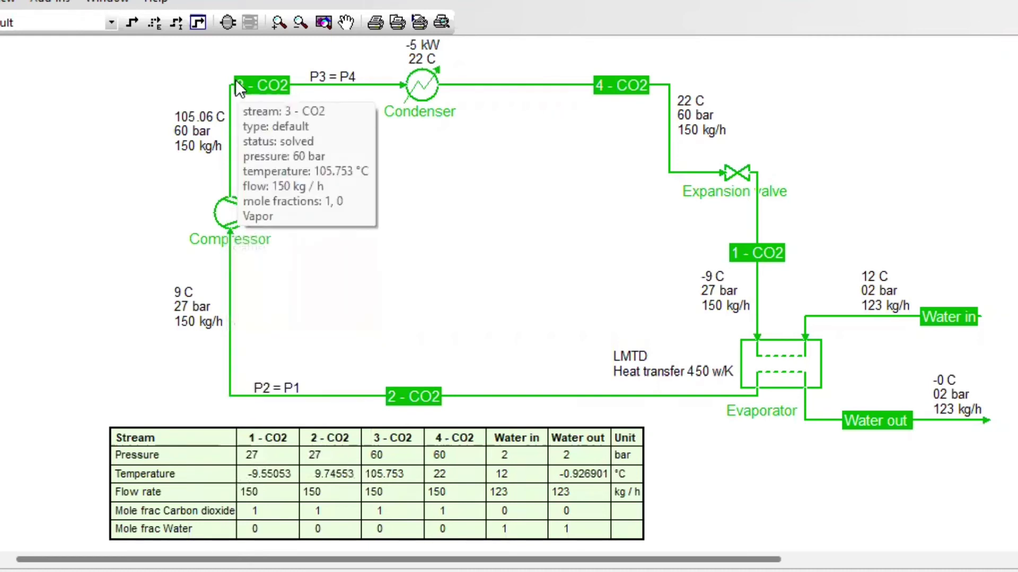
{"action": "mouse_move", "coordinate": [255, 84]}
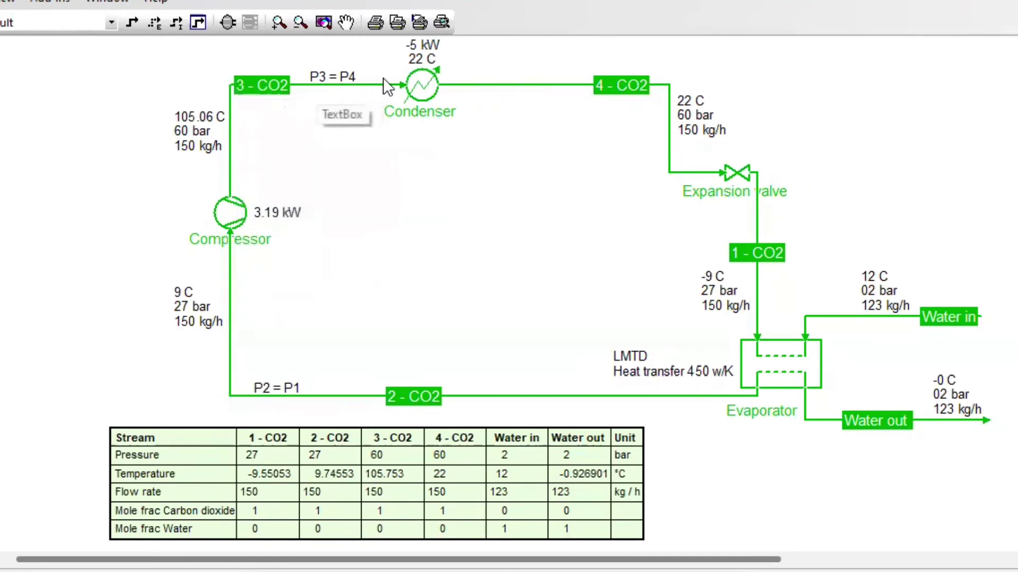
{"action": "mouse_move", "coordinate": [460, 83]}
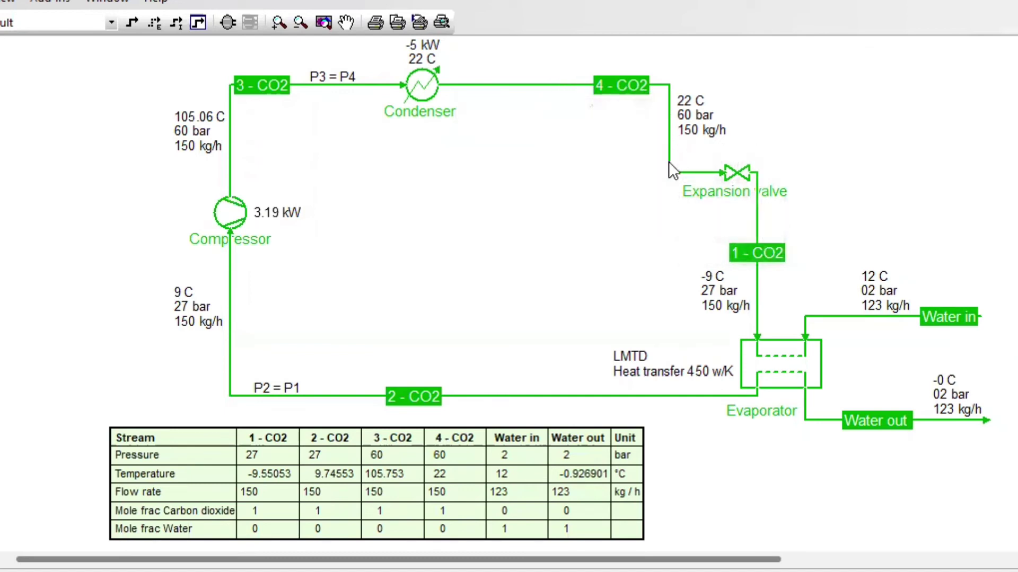
{"action": "mouse_move", "coordinate": [670, 168]}
{"action": "mouse_move", "coordinate": [760, 219]}
{"action": "mouse_move", "coordinate": [827, 321]}
{"action": "mouse_move", "coordinate": [826, 418]}
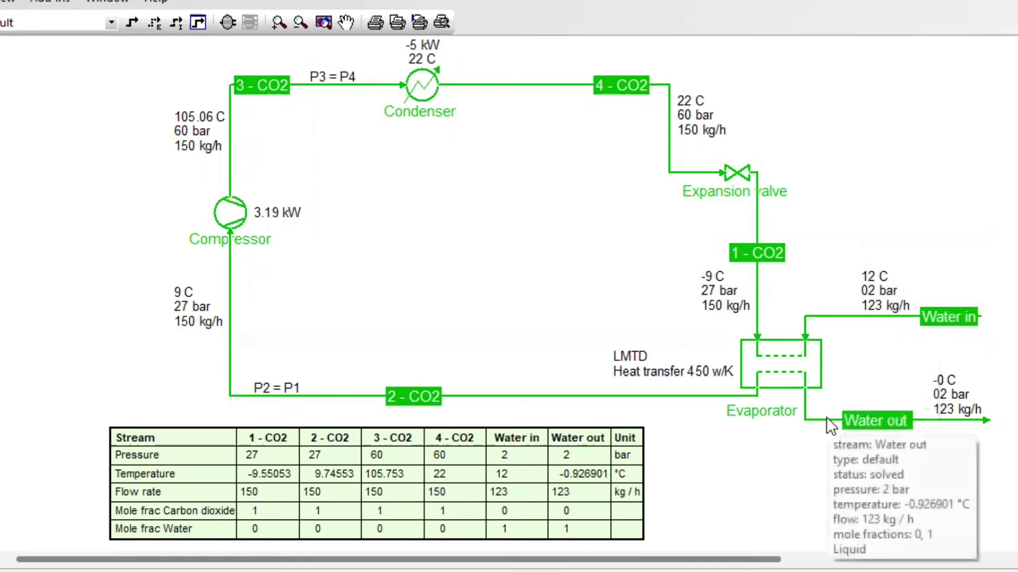